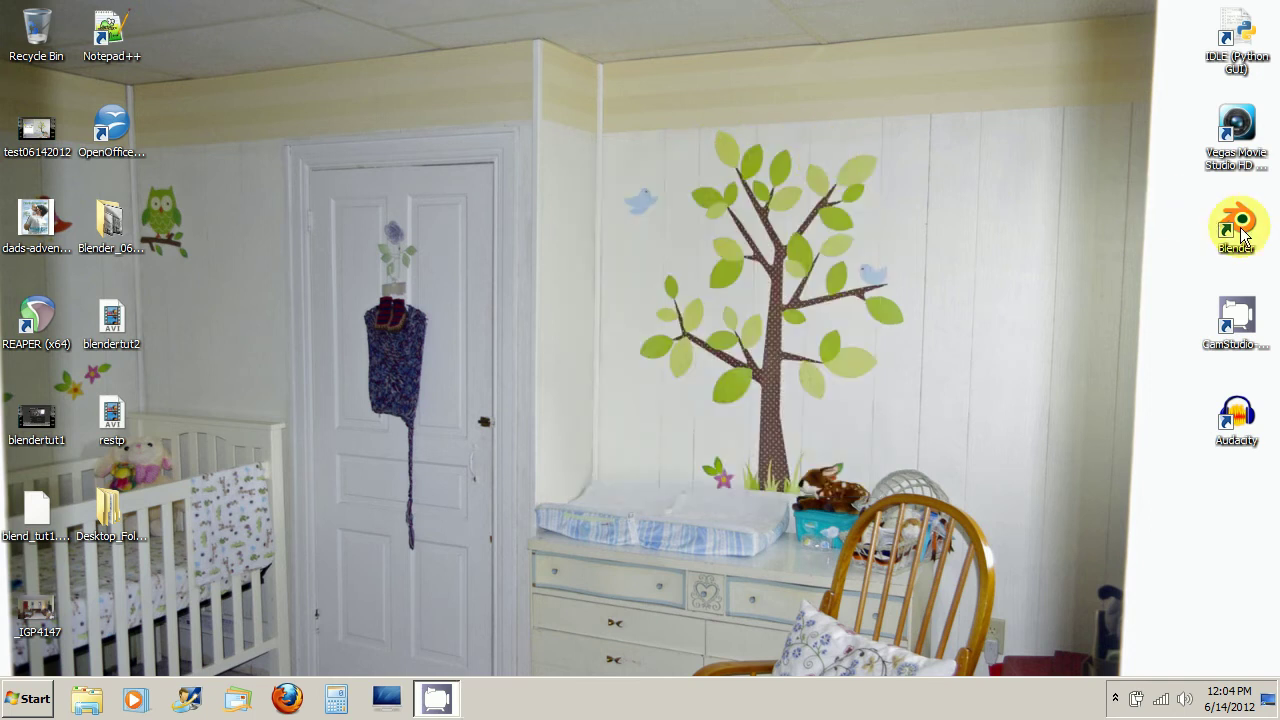
# - Launch Blender 2.63 and dismiss the splash screen to reach the default cube scene
pyautogui.doubleClick(1240, 228)
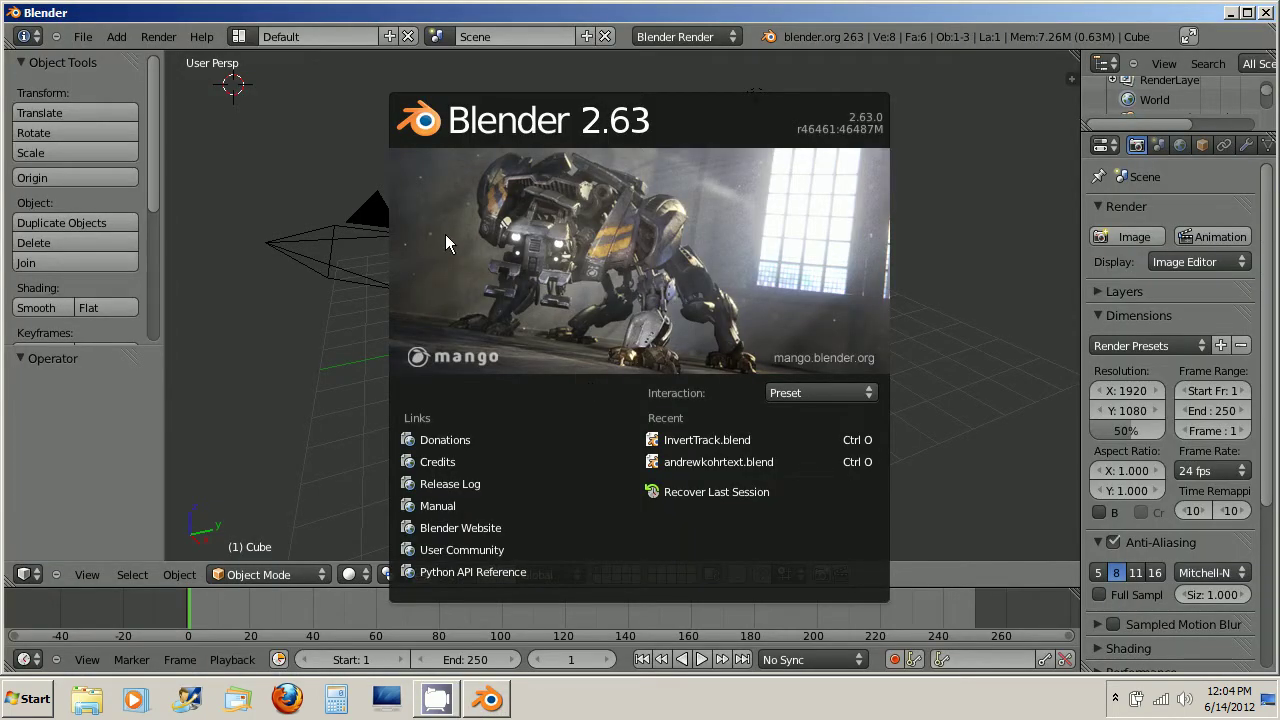
pyautogui.click(536, 209)
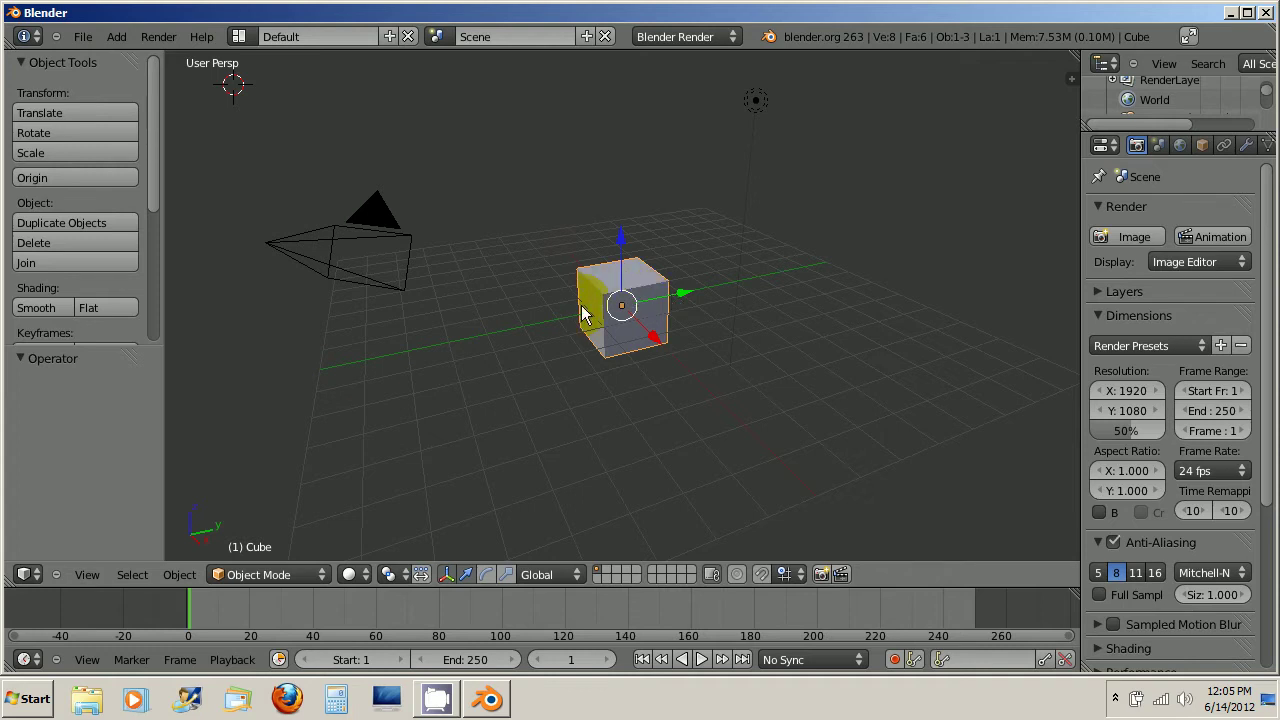
pyautogui.moveTo(583, 314); pyautogui.dragTo(551, 302, button='middle')
pyautogui.scroll(5, 595, 305)
pyautogui.scroll(-1, 596, 310)
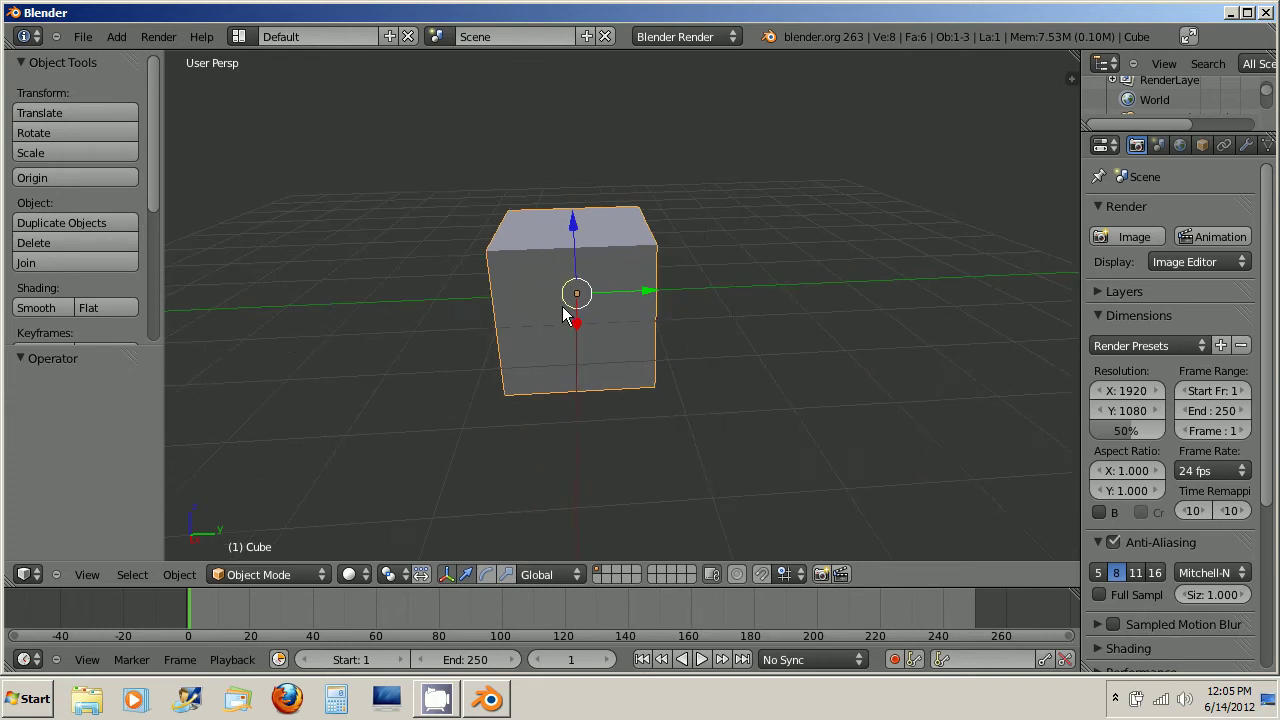
pyautogui.press('KP_1')
pyautogui.press('KP_3')
pyautogui.press('KP_7')
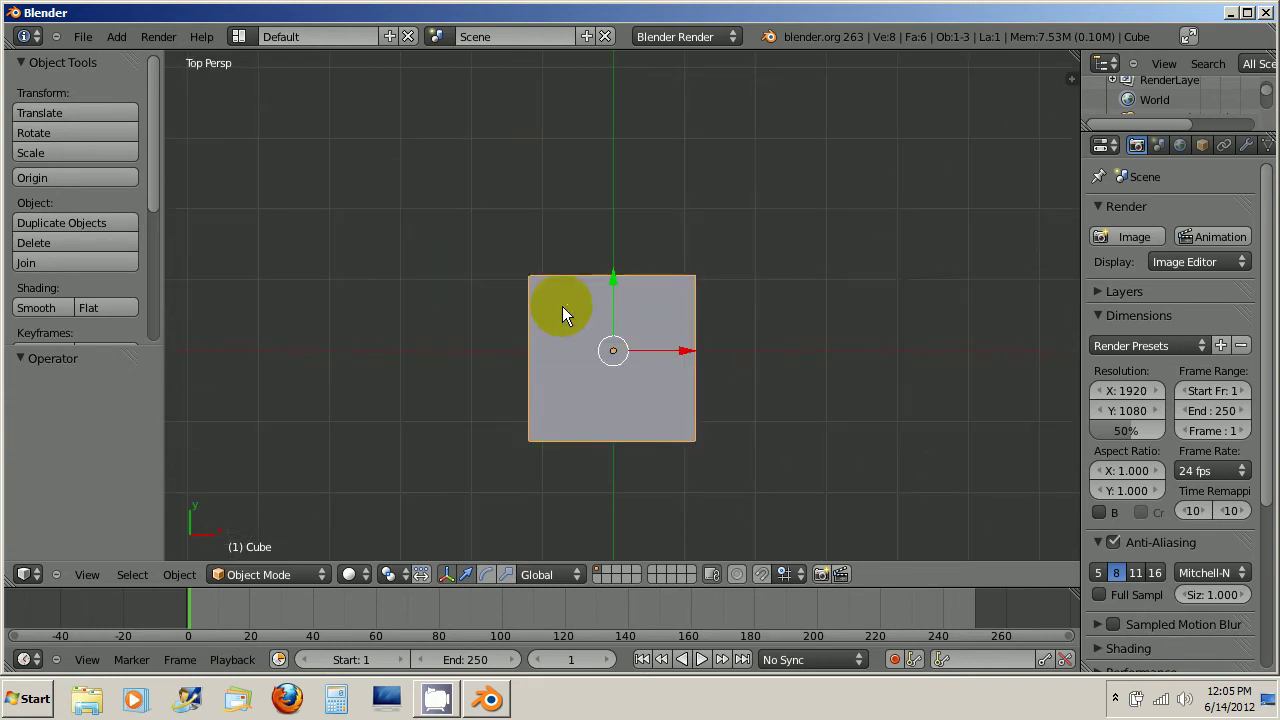
pyautogui.press('KP_0')
pyautogui.press('KP_1')
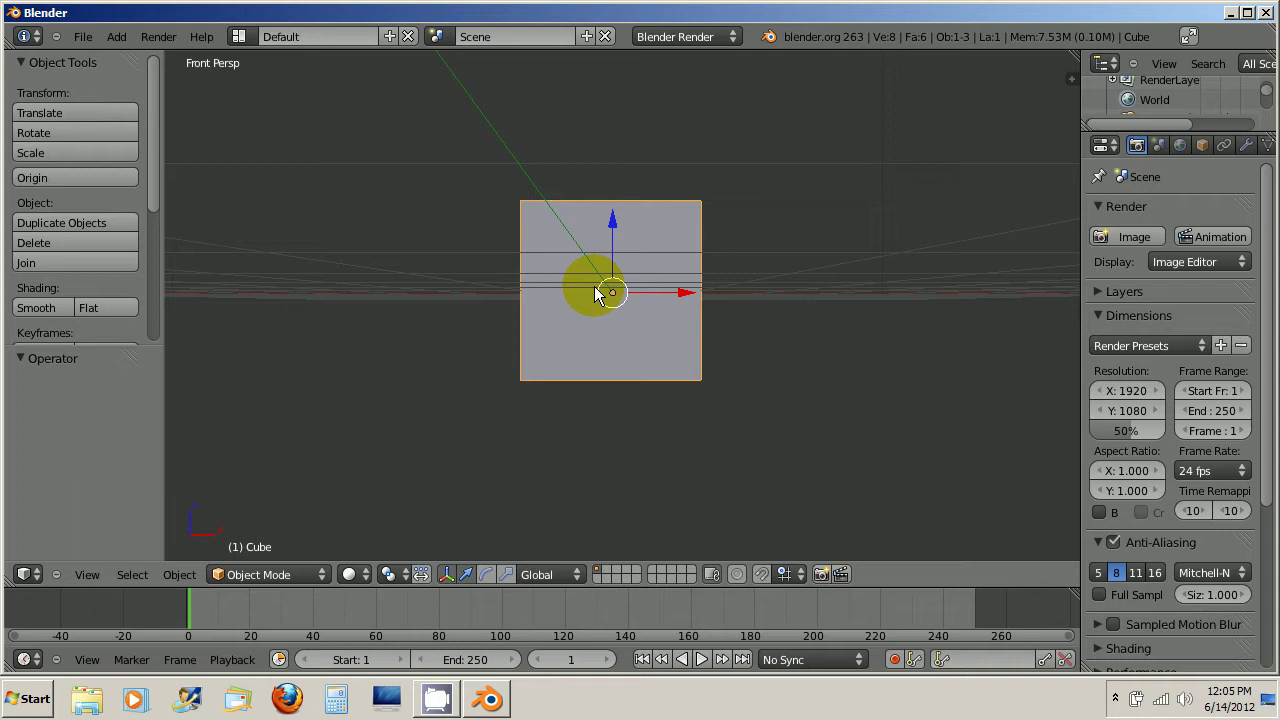
pyautogui.moveTo(617, 280); pyautogui.dragTo(527, 344, button='middle')
# - Select the cube in the viewport with right-clicks
pyautogui.rightClick(640, 263)
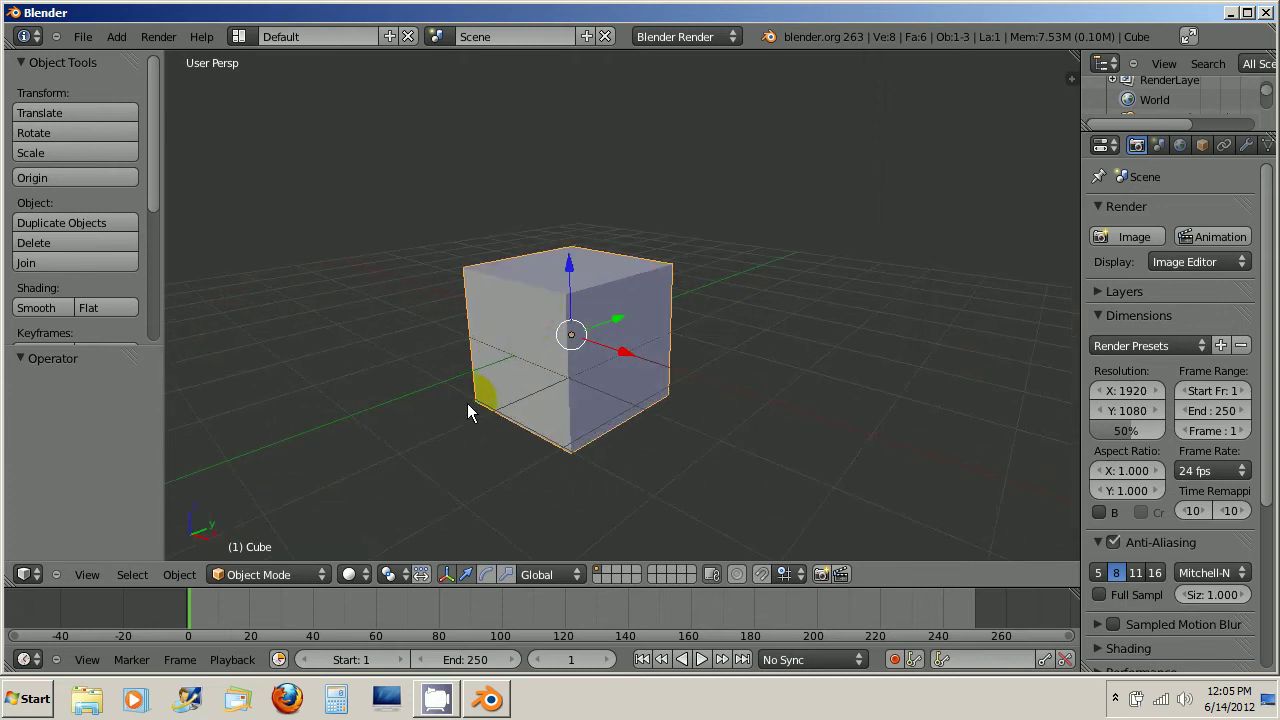
pyautogui.rightClick(545, 320)
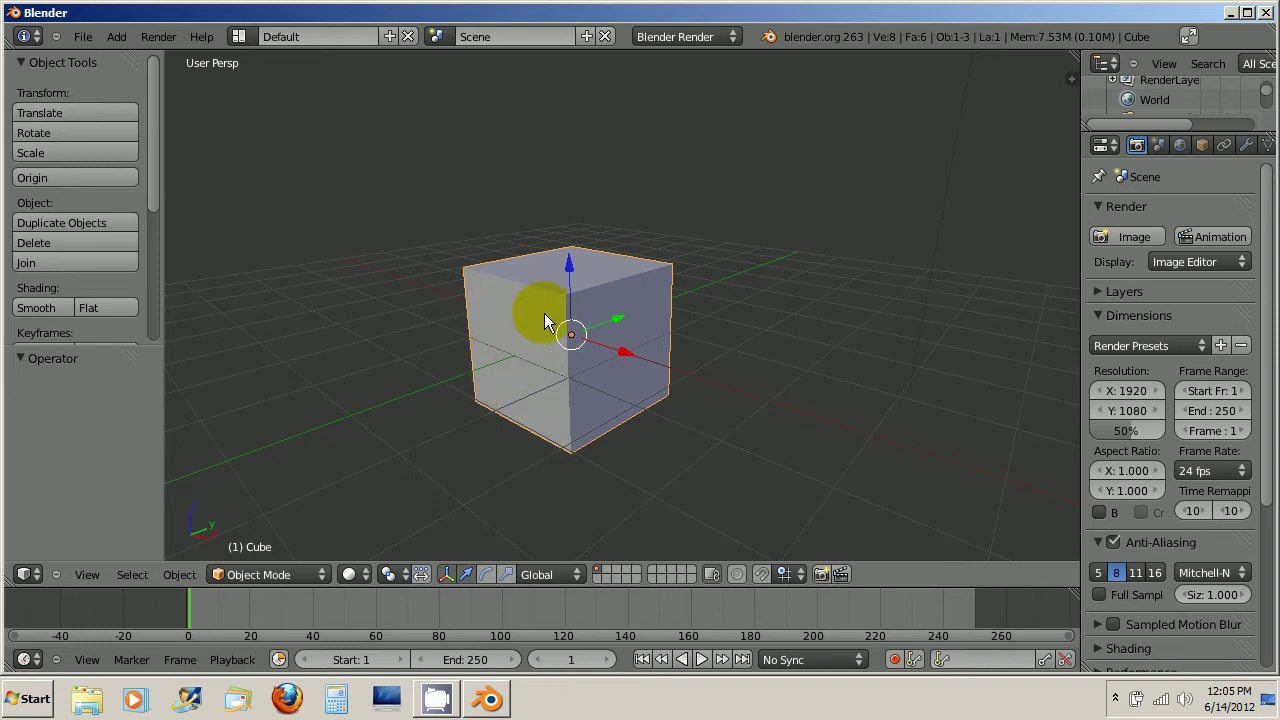
pyautogui.rightClick(572, 273)
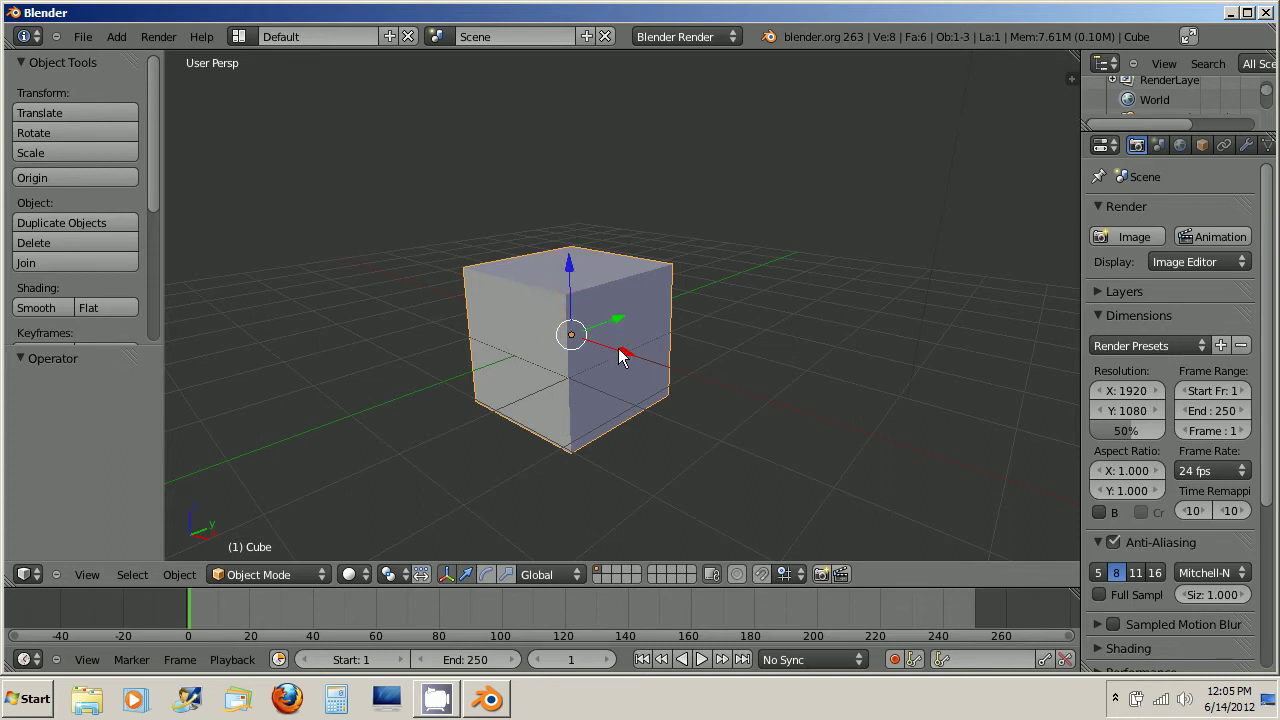
pyautogui.rightClick(552, 318)
pyautogui.rightClick(568, 270)
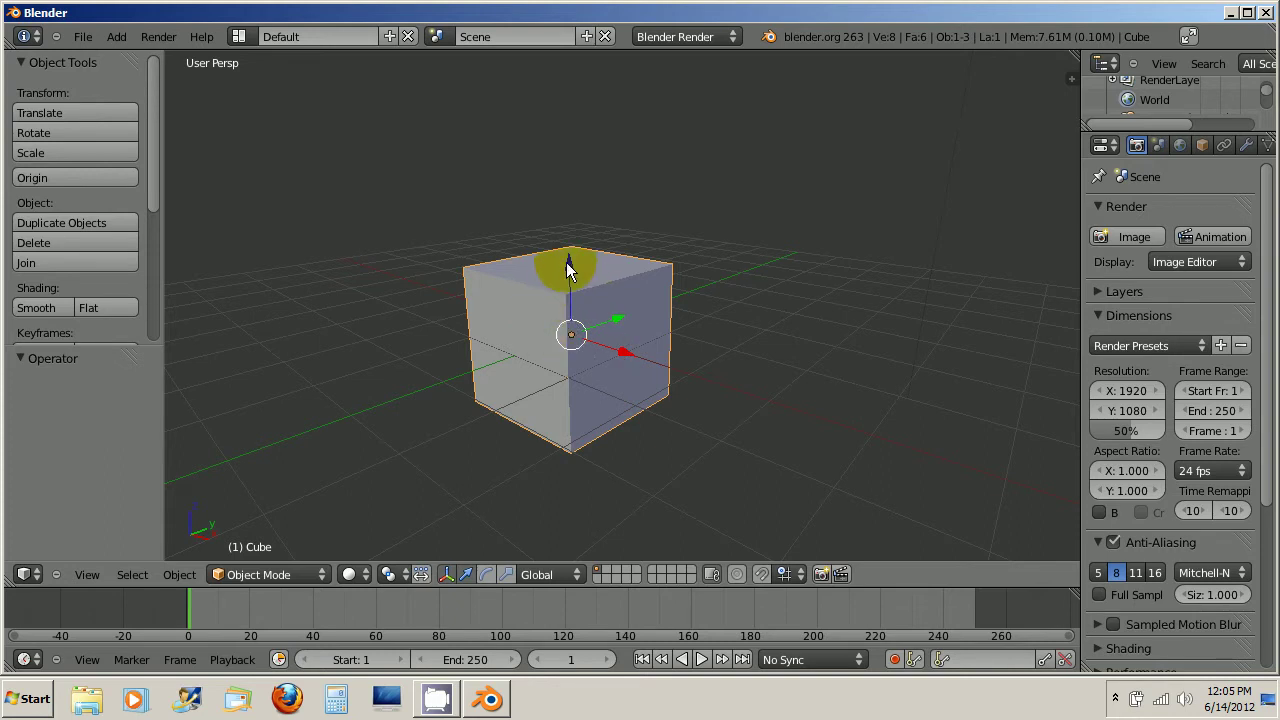
pyautogui.rightClick(548, 350)
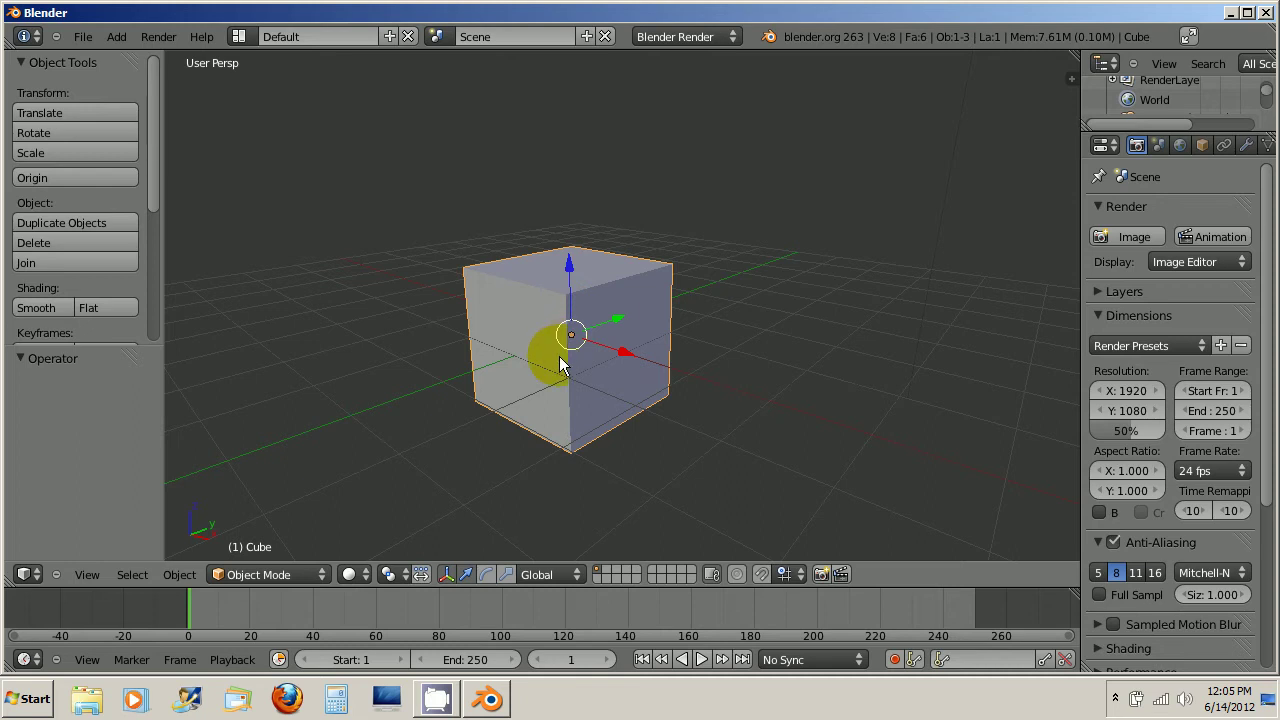
pyautogui.rightClick(572, 258)
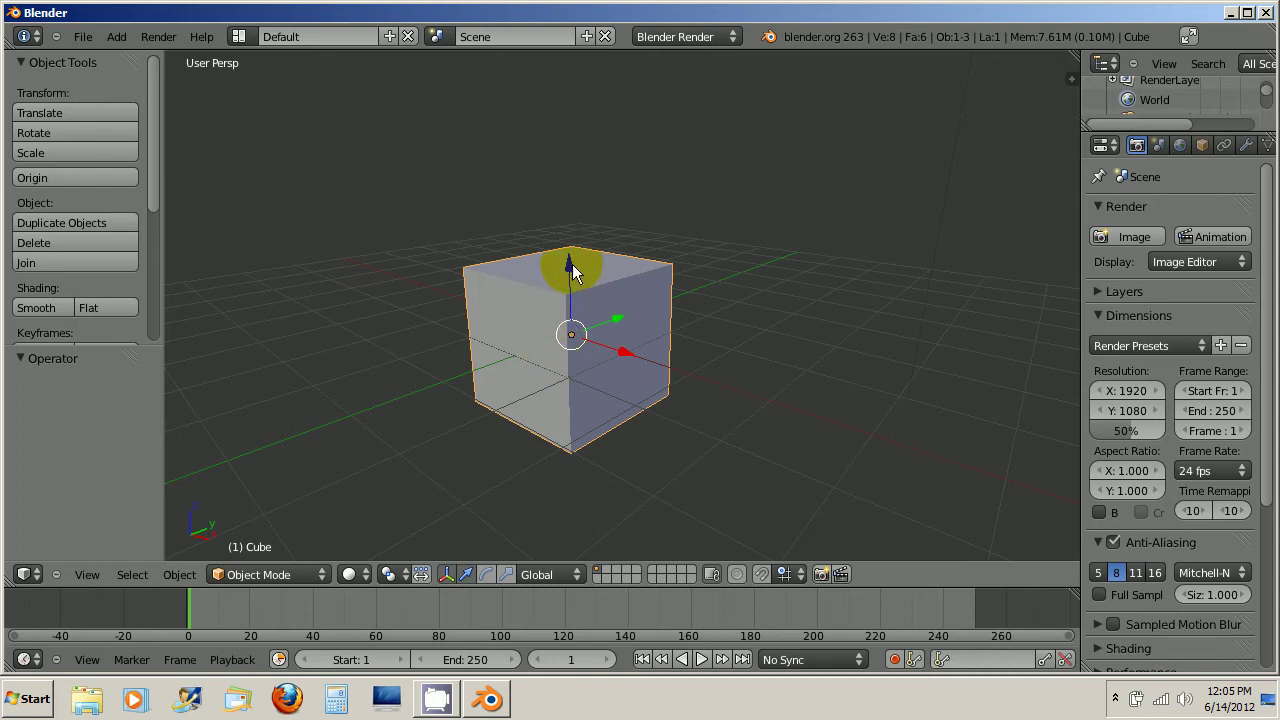
pyautogui.rightClick(448, 378)
# - Move the cube about -0.265 along X and 0.618 along Y using the manipulator arrows
pyautogui.moveTo(223, 509); pyautogui.dragTo(249, 523, button='middle')
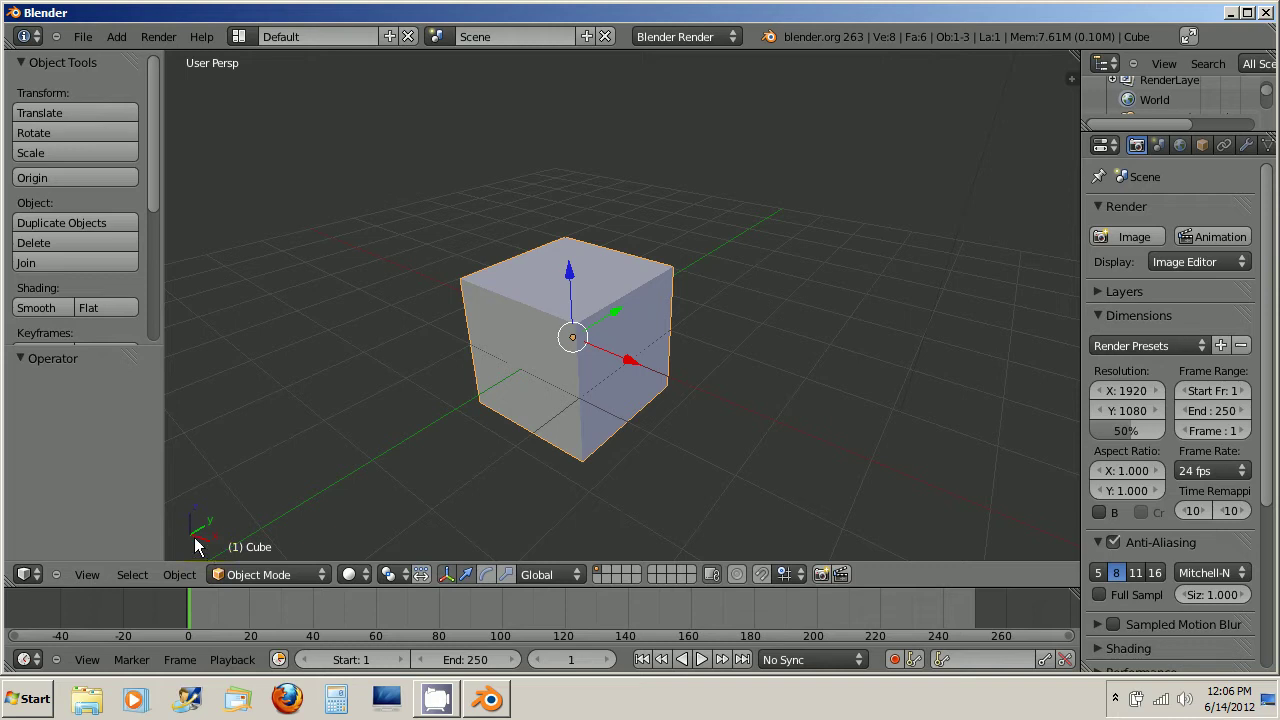
pyautogui.click(650, 362)
pyautogui.moveTo(632, 364); pyautogui.dragTo(596, 388)
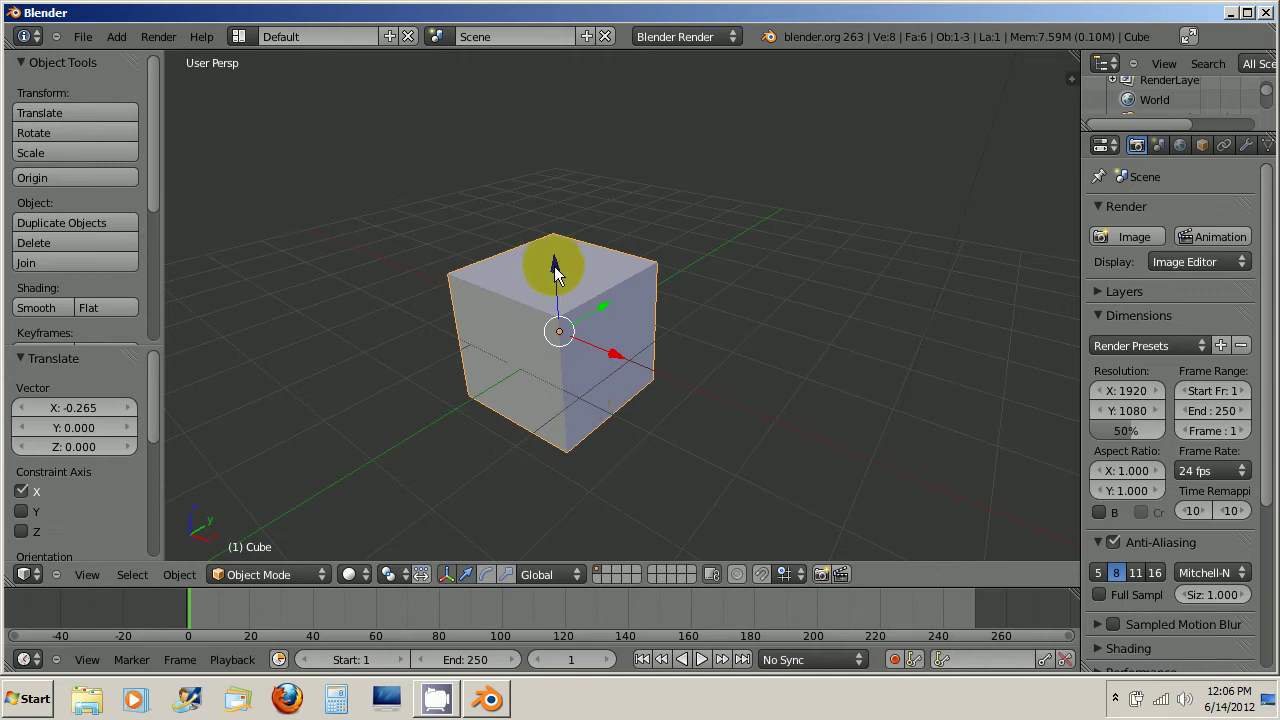
pyautogui.moveTo(554, 266); pyautogui.dragTo(650, 337)
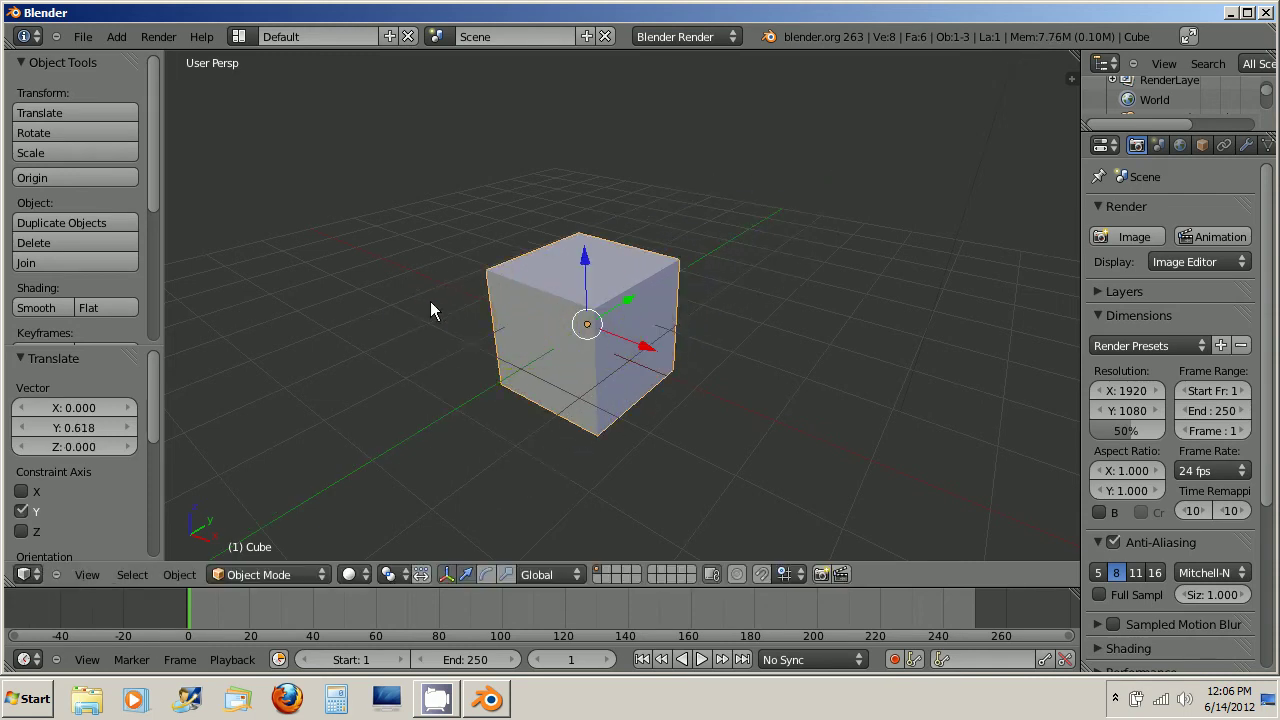
# - Grab the cube, cycling Y, X then Z constraints, and lift it 1.32 units along Z
pyautogui.press('g')
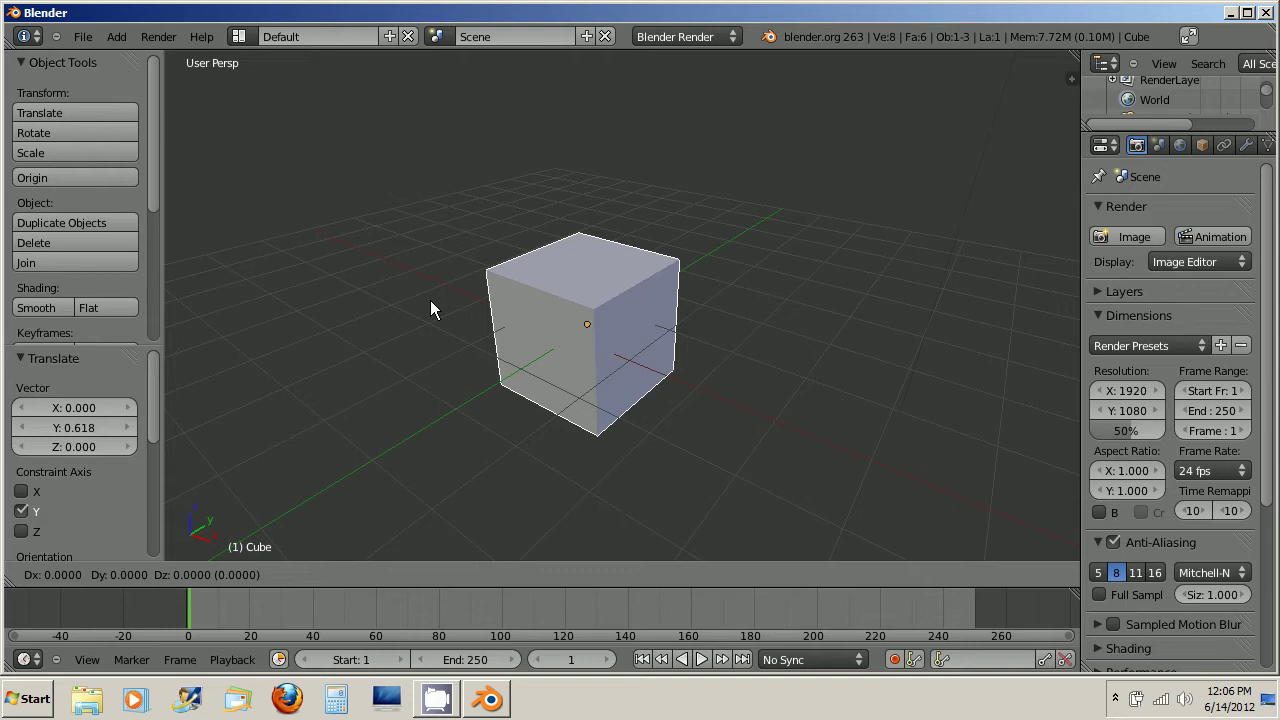
pyautogui.press('y')
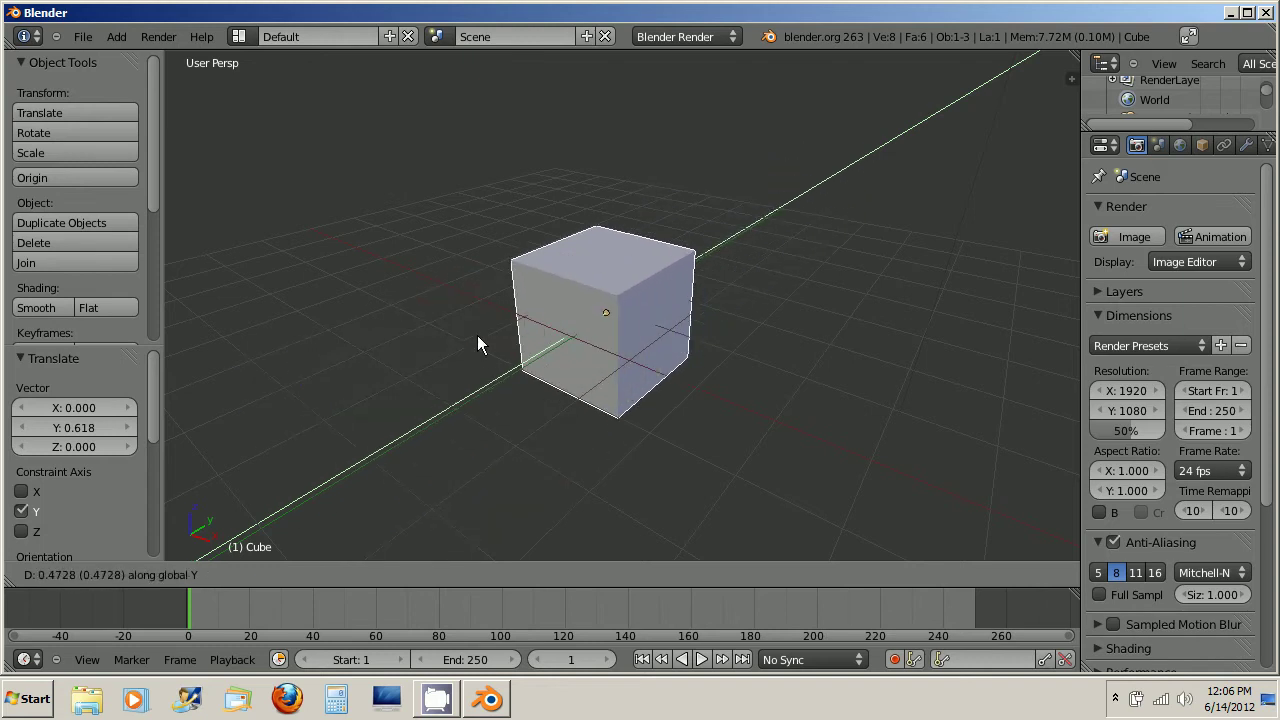
pyautogui.press('x')
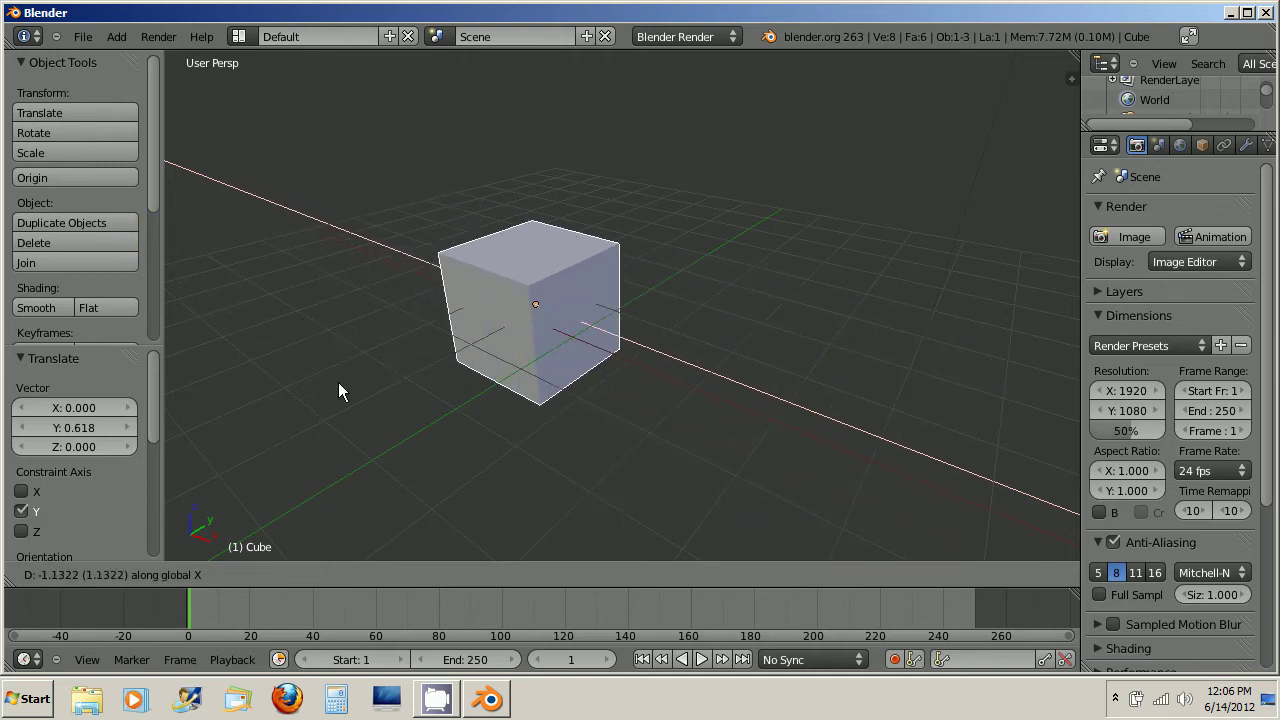
pyautogui.press('z')
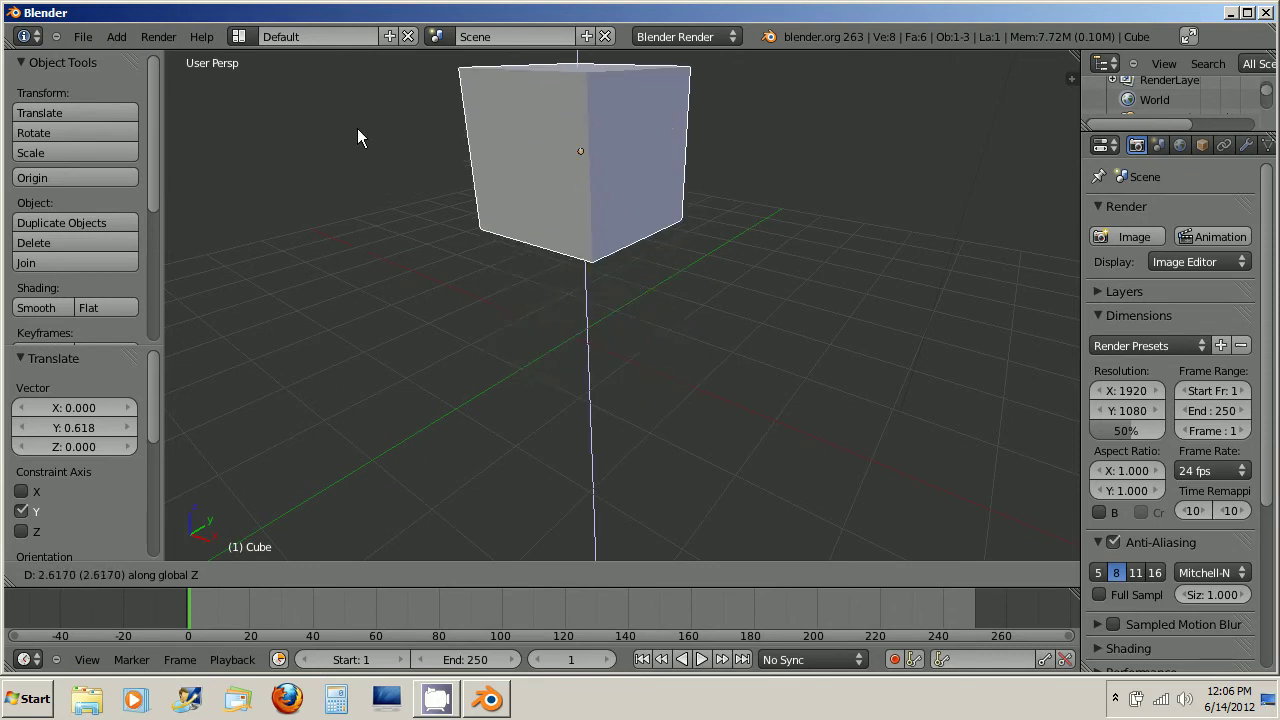
pyautogui.click(353, 223)
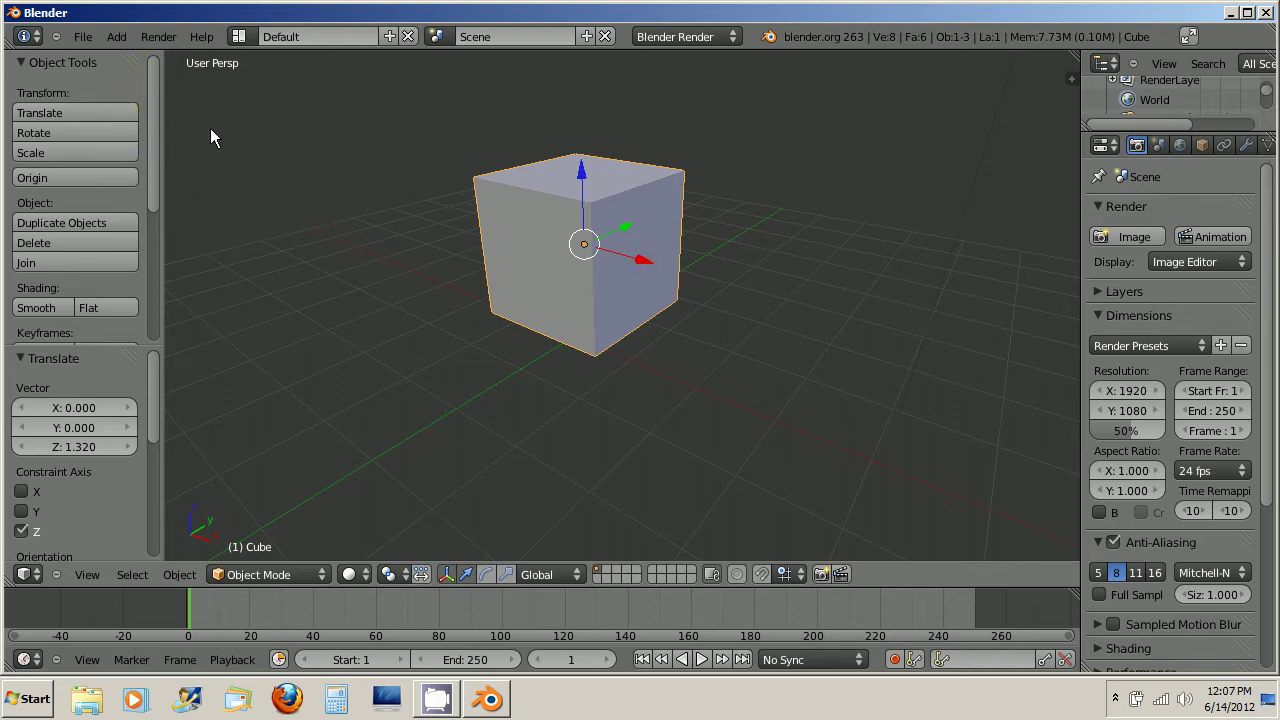
# - Hide the tool shelf and show the Transform properties panel
pyautogui.press('t')
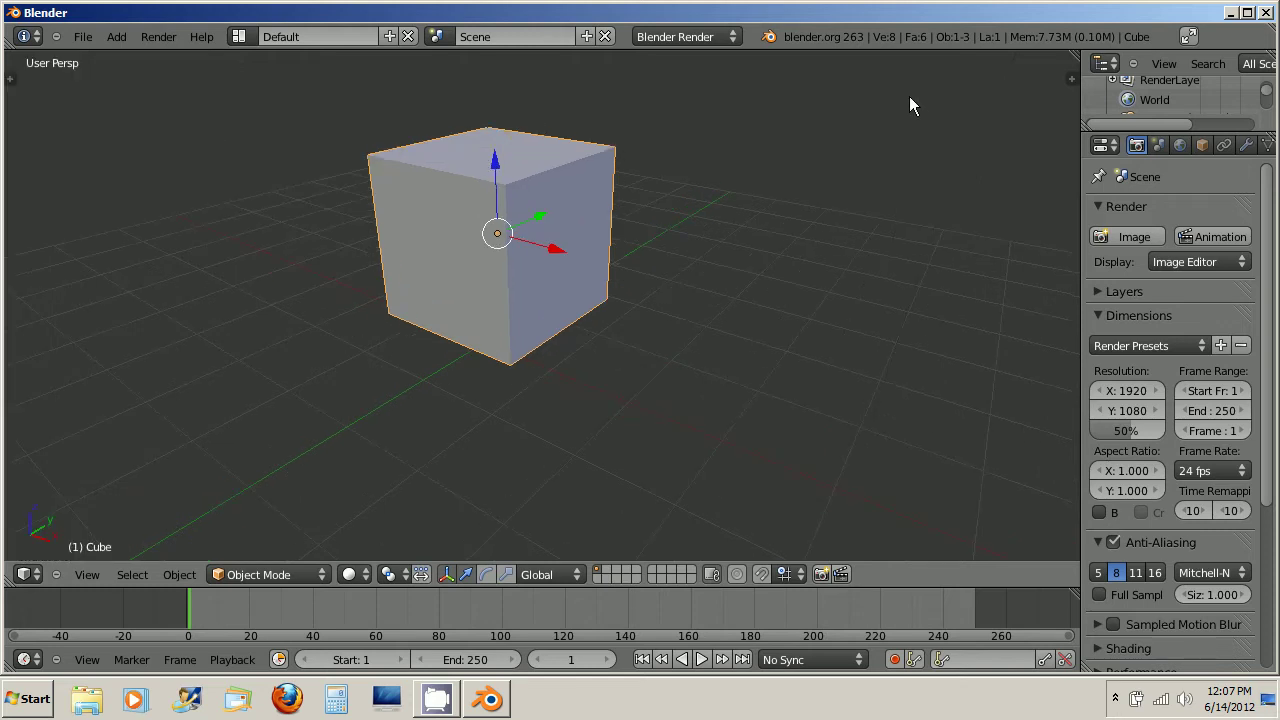
pyautogui.press('n')
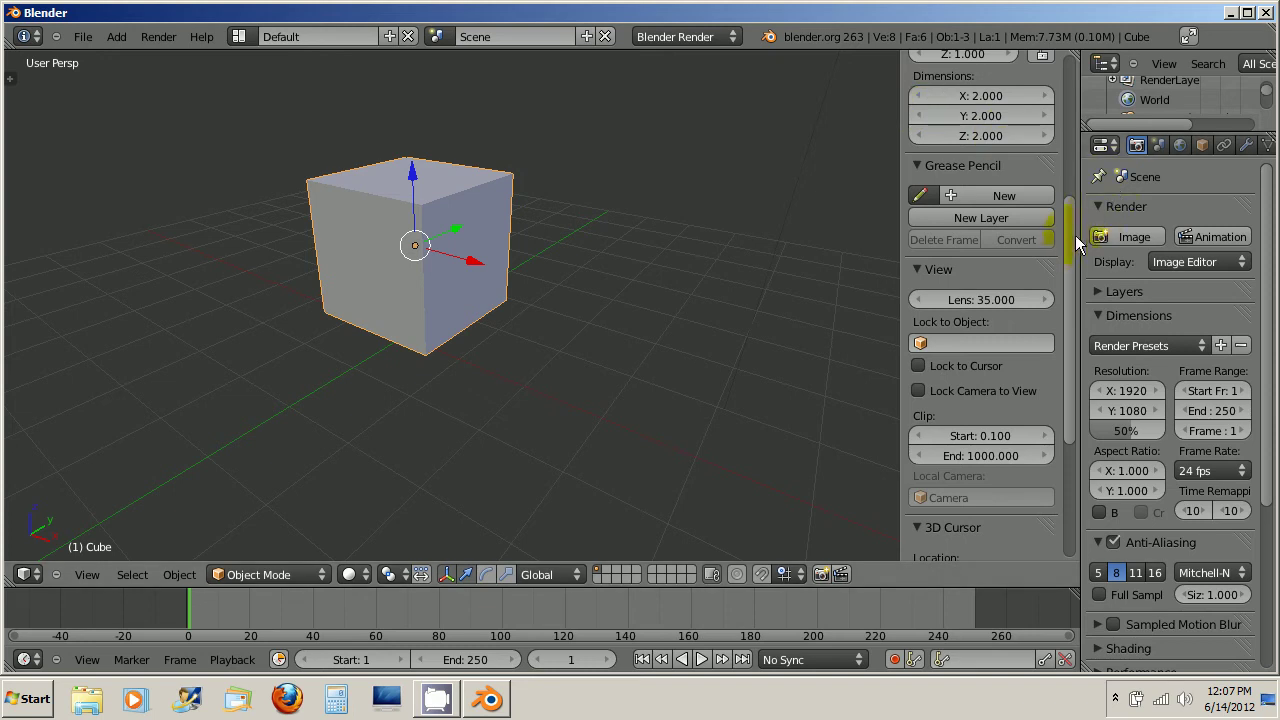
pyautogui.moveTo(1070, 248); pyautogui.dragTo(1068, 90)
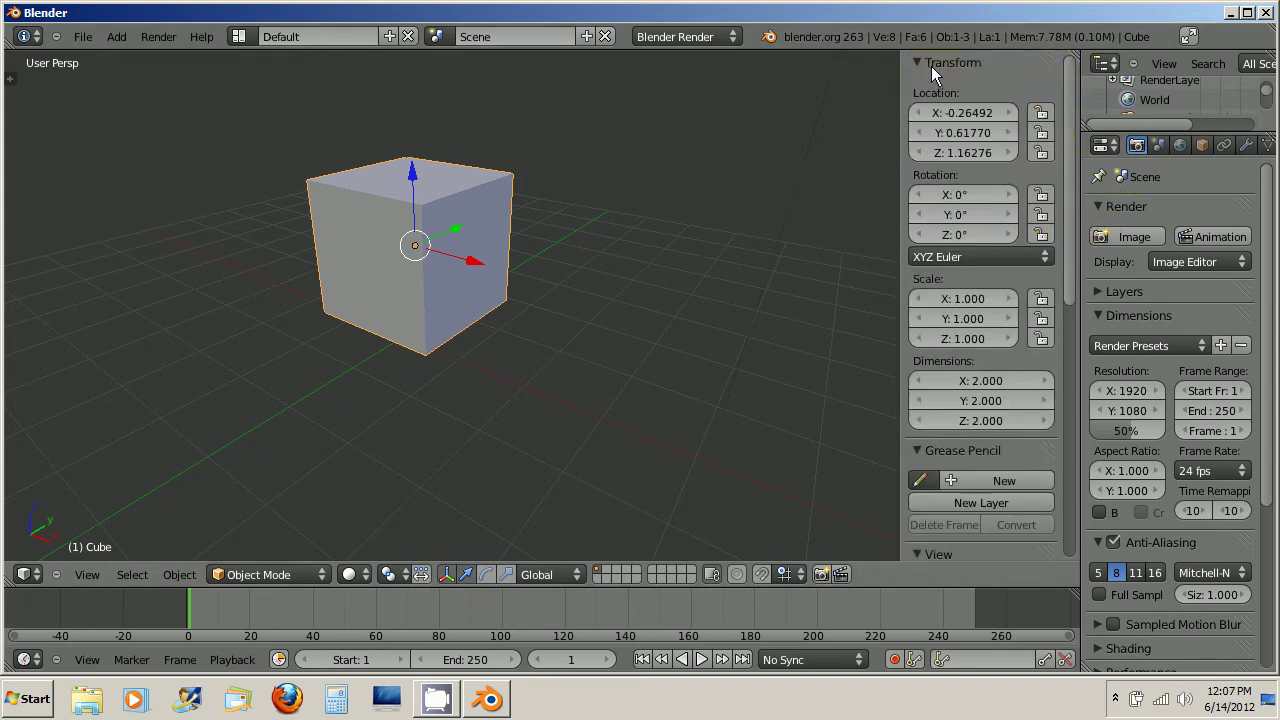
pyautogui.click(930, 110)
# - Reset the cube's location to X 0, Y 0, Z 0, then raise it to Z 0.71973
pyautogui.click(959, 112)
pyautogui.write('0')
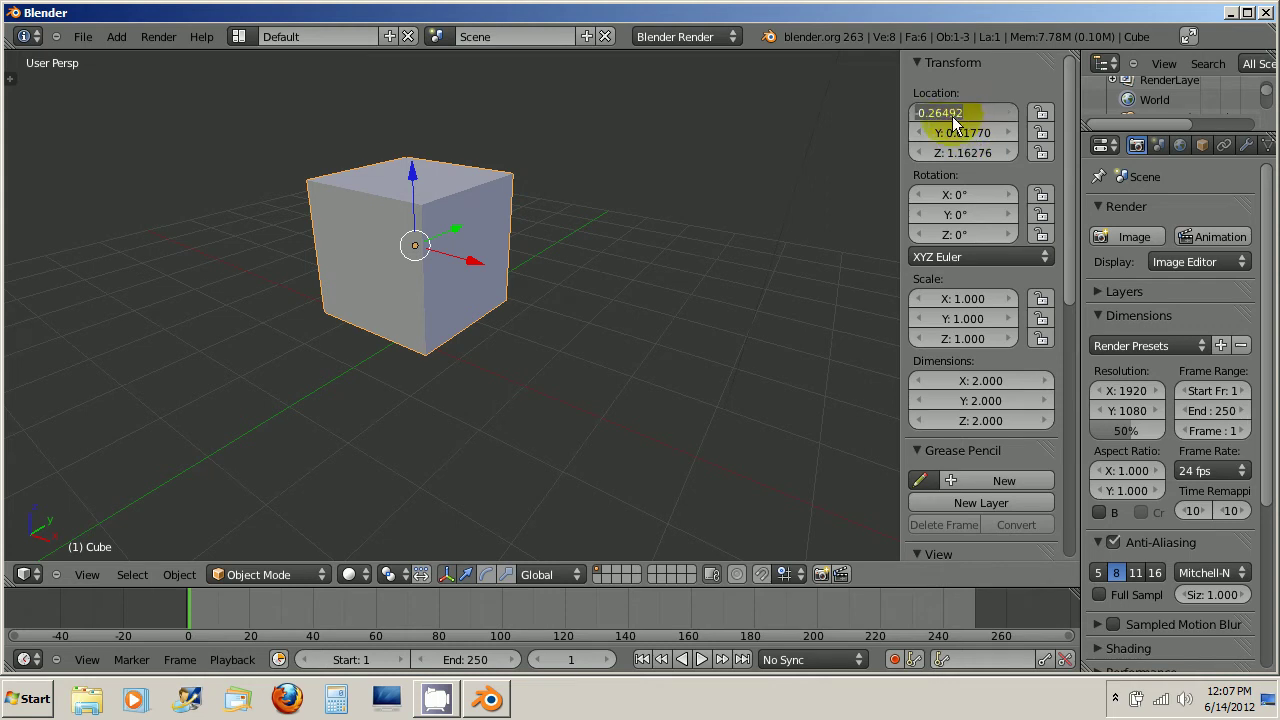
pyautogui.press('Return')
pyautogui.click(965, 130)
pyautogui.write('0')
pyautogui.press('Return')
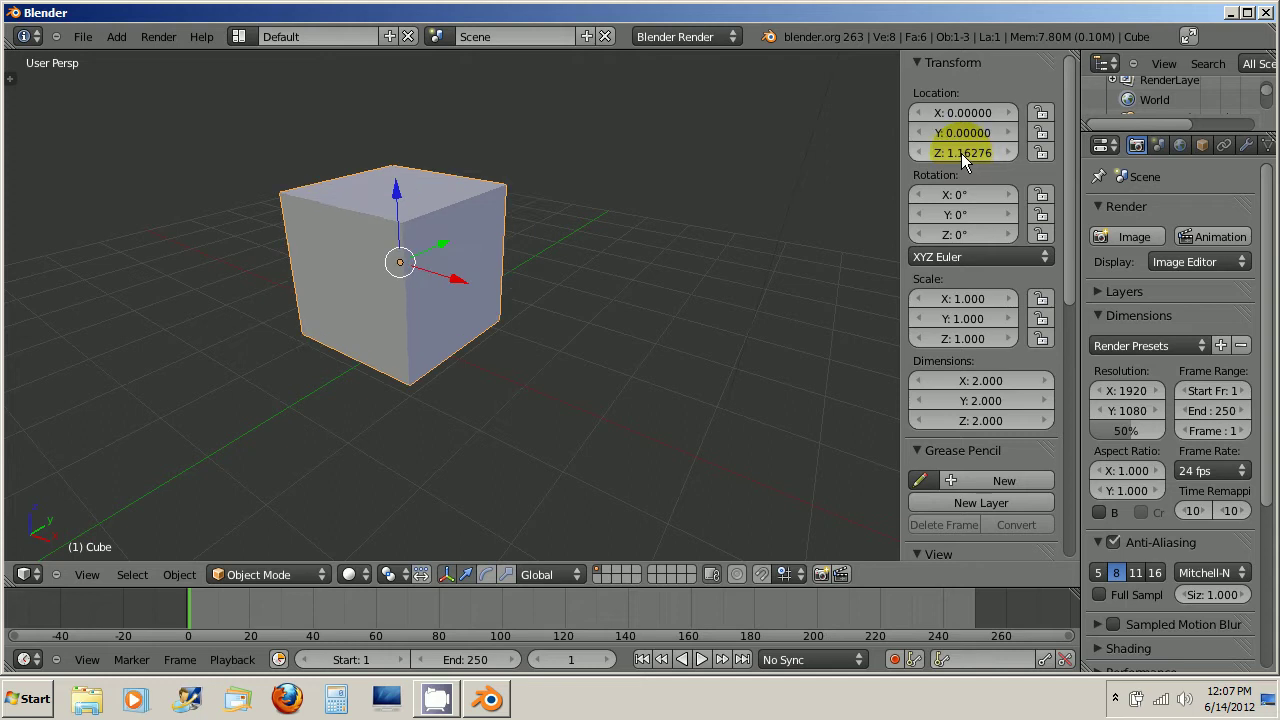
pyautogui.click(961, 153)
pyautogui.write('0')
pyautogui.press('Return')
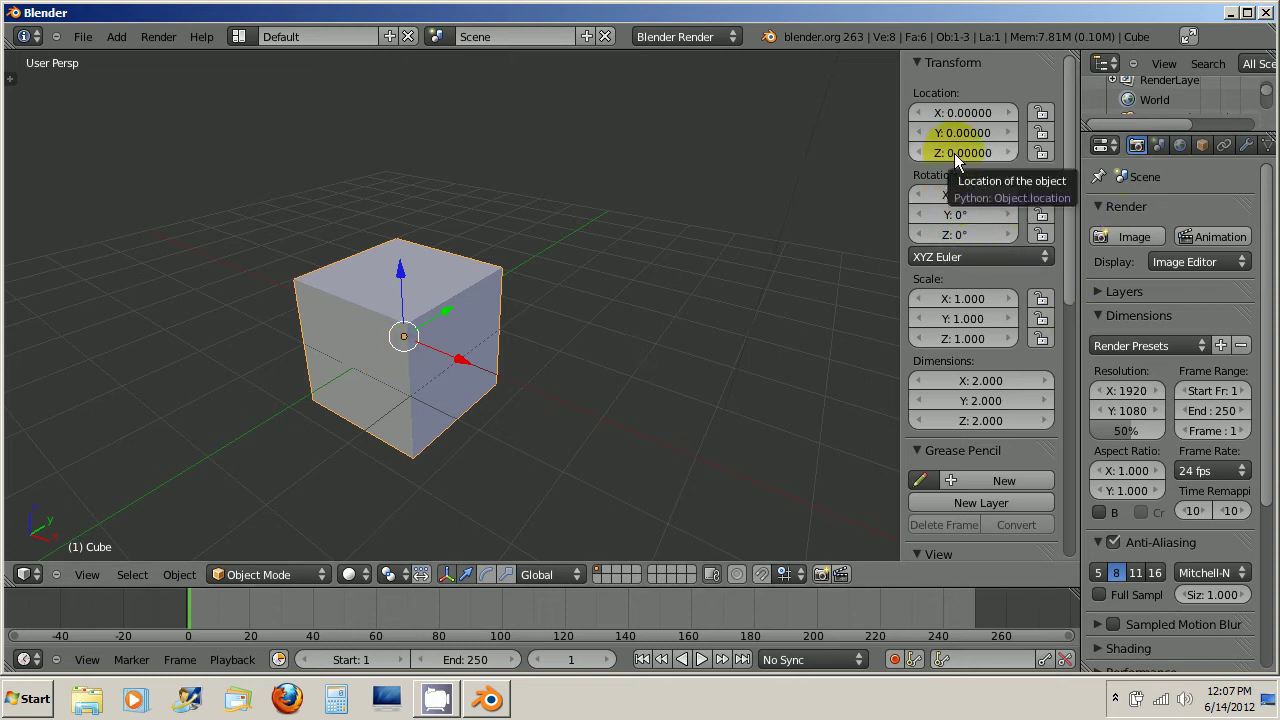
pyautogui.moveTo(955, 156)
pyautogui.mouseDown()
pyautogui.moveTo(969, 159)
pyautogui.moveTo(944, 170)
pyautogui.moveTo(972, 162)
pyautogui.moveTo(960, 167)
pyautogui.mouseUp()
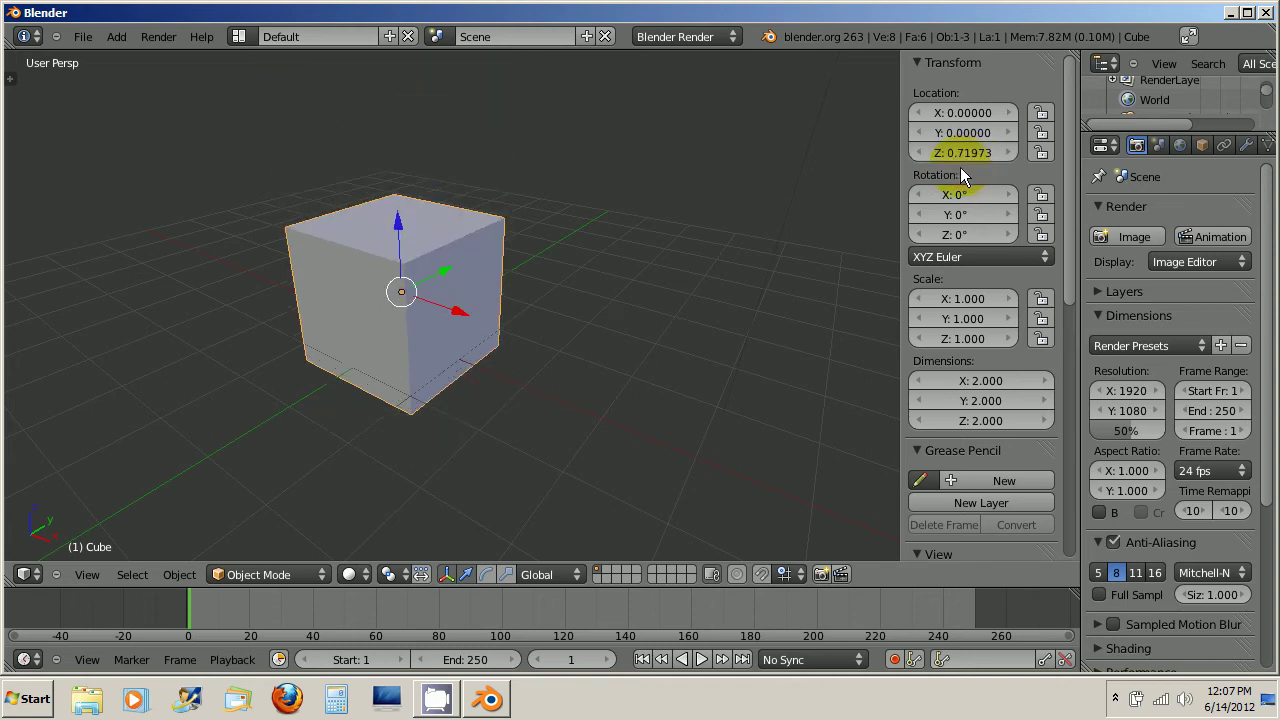
# - Tumble the cube with the rotate manipulator to X -1262.484°, Y 37.699°, Z -151.865°
pyautogui.click(486, 577)
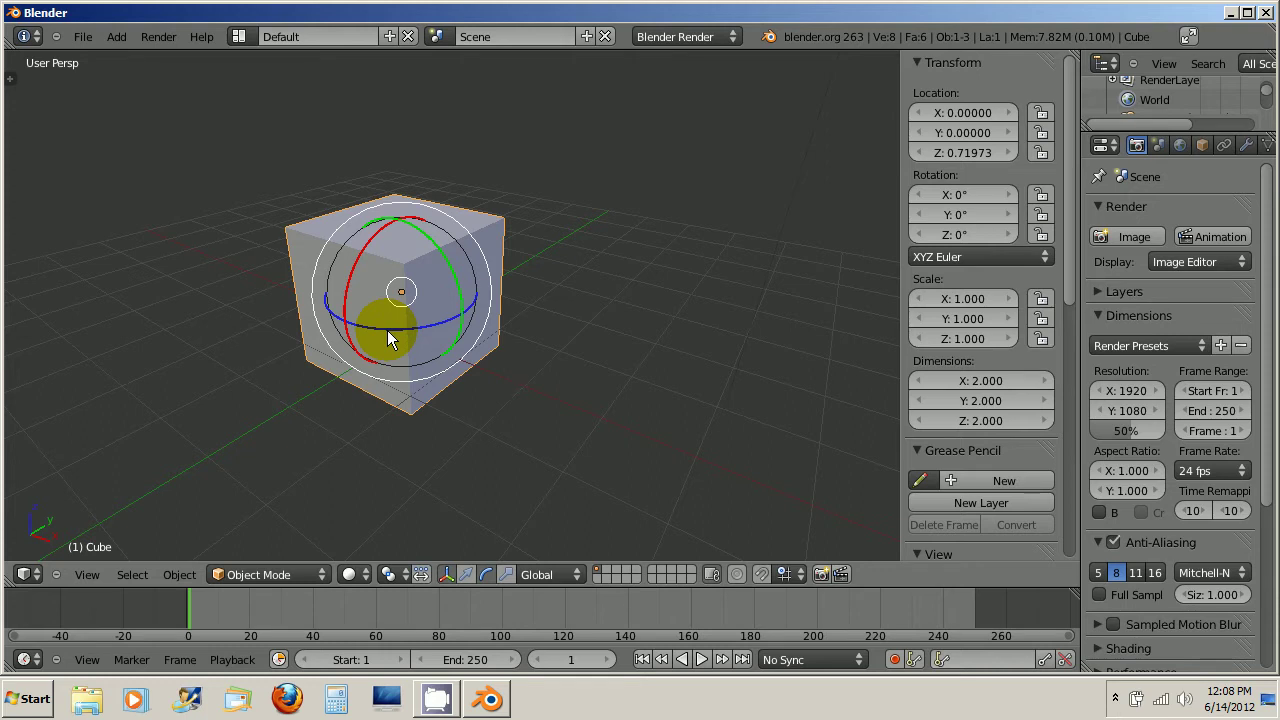
pyautogui.moveTo(387, 330)
pyautogui.mouseDown()
pyautogui.moveTo(374, 331)
pyautogui.moveTo(331, 263)
pyautogui.moveTo(447, 210)
pyautogui.moveTo(464, 280)
pyautogui.moveTo(401, 338)
pyautogui.moveTo(330, 325)
pyautogui.moveTo(325, 235)
pyautogui.moveTo(409, 203)
pyautogui.moveTo(417, 280)
pyautogui.moveTo(400, 394)
pyautogui.moveTo(414, 497)
pyautogui.moveTo(423, 214)
pyautogui.moveTo(390, 193)
pyautogui.moveTo(340, 254)
pyautogui.moveTo(388, 328)
pyautogui.moveTo(488, 278)
pyautogui.moveTo(420, 212)
pyautogui.moveTo(349, 246)
pyautogui.moveTo(343, 306)
pyautogui.moveTo(373, 319)
pyautogui.mouseUp()
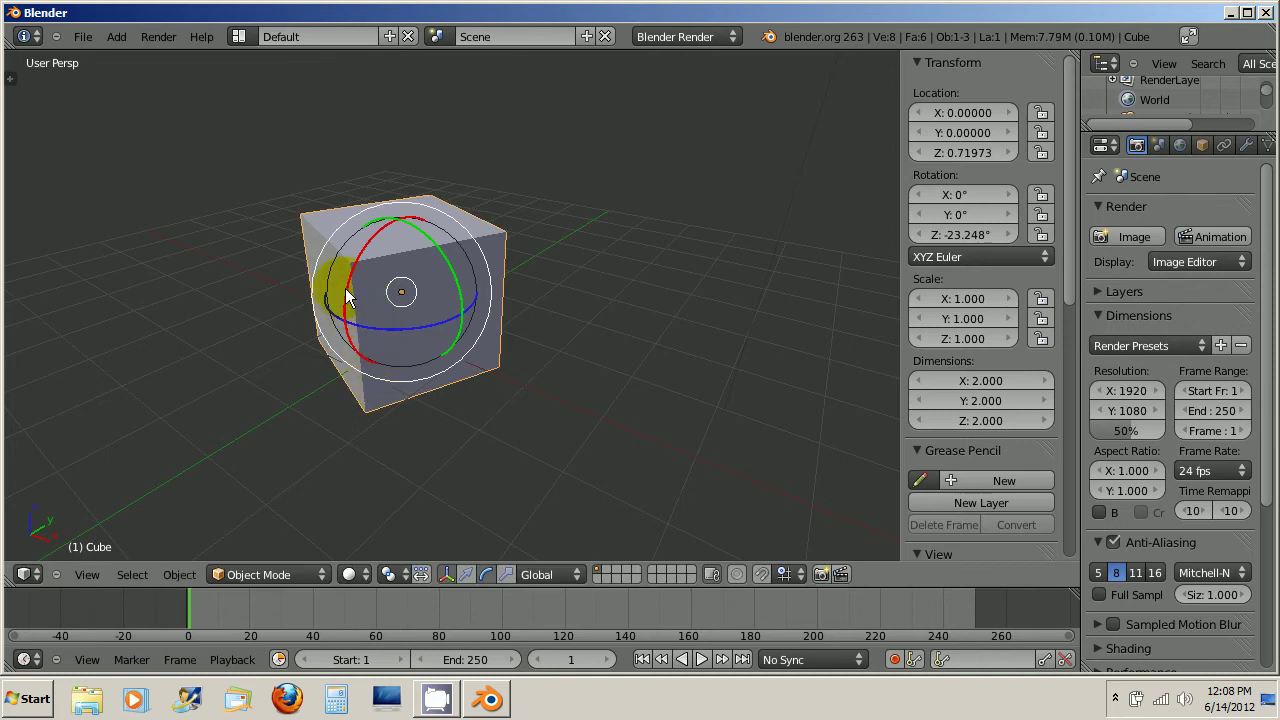
pyautogui.moveTo(347, 290); pyautogui.dragTo(307, 260)
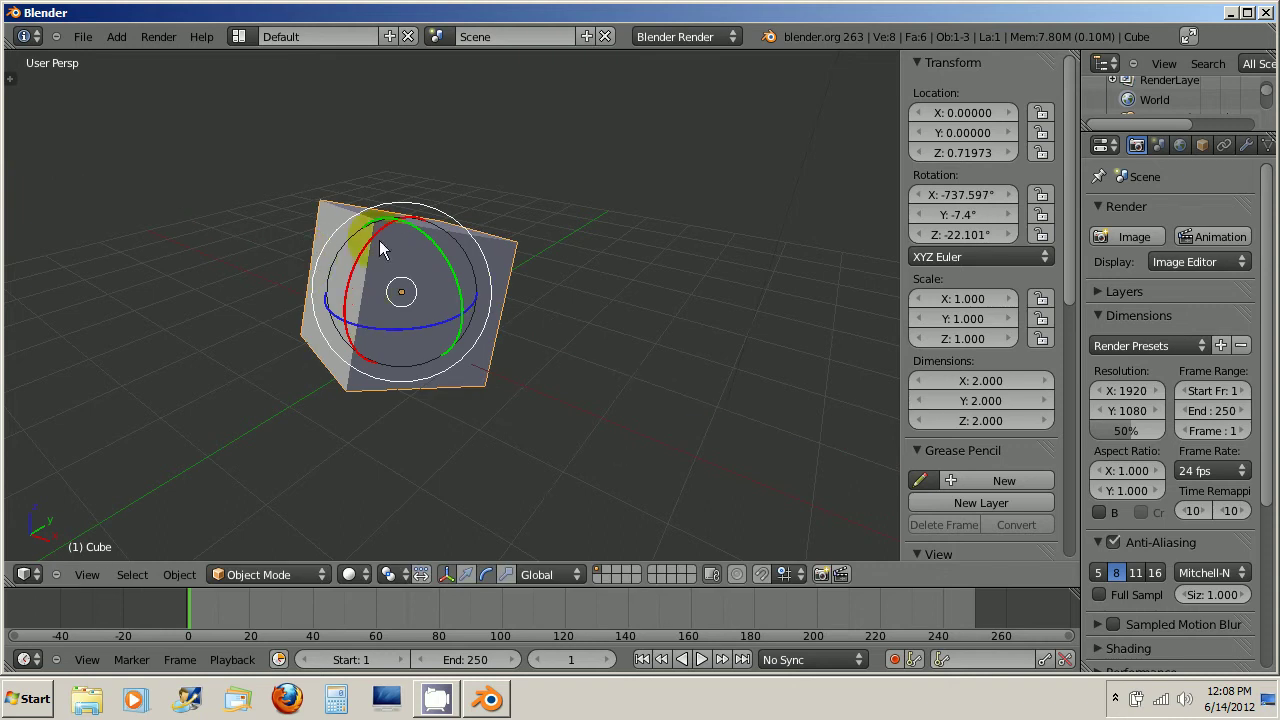
pyautogui.moveTo(434, 247); pyautogui.dragTo(383, 369)
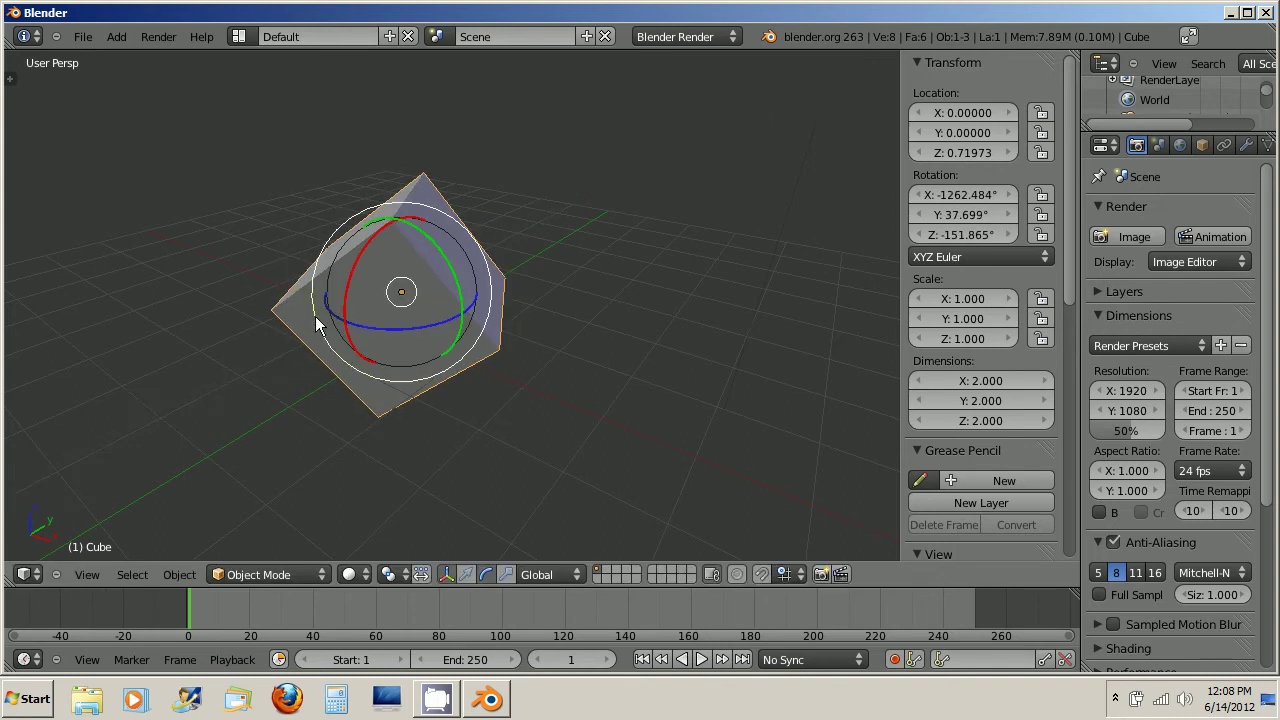
# - Rotate the cube freely, then around Z to X -44.058°, Y 14.397°, Z -296.771°
pyautogui.press('r')
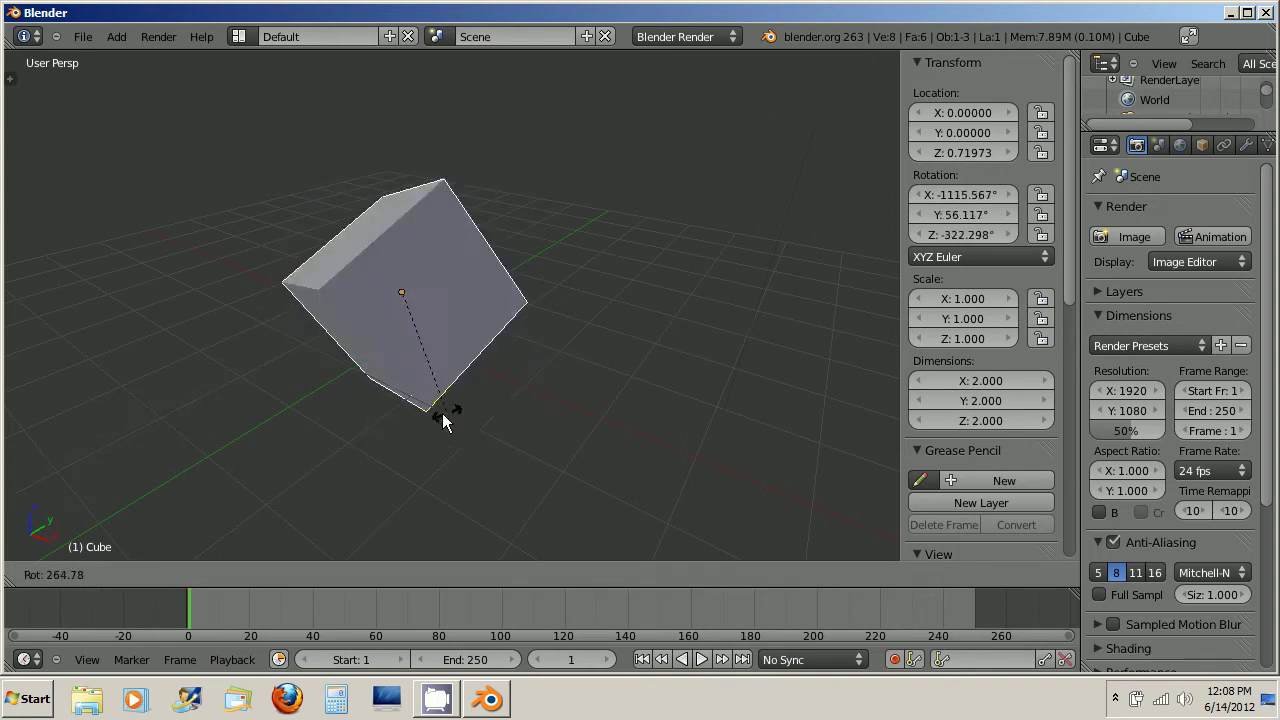
pyautogui.click(523, 339)
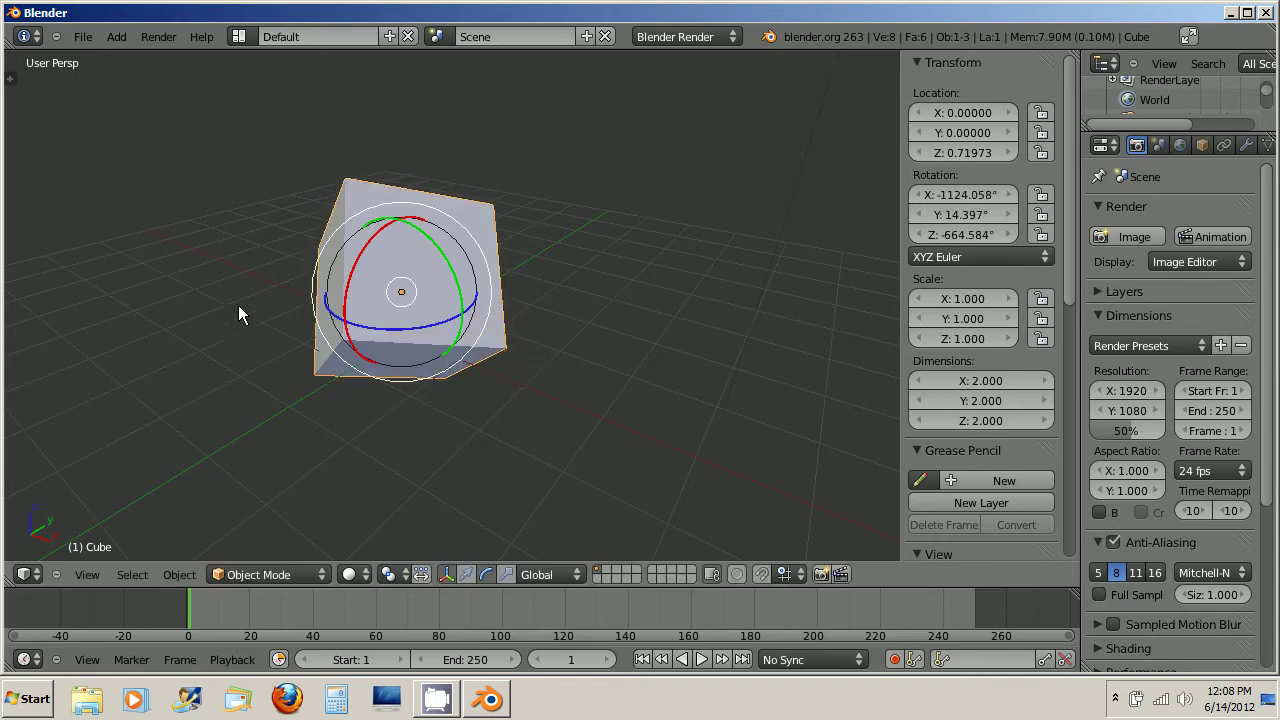
pyautogui.press('r')
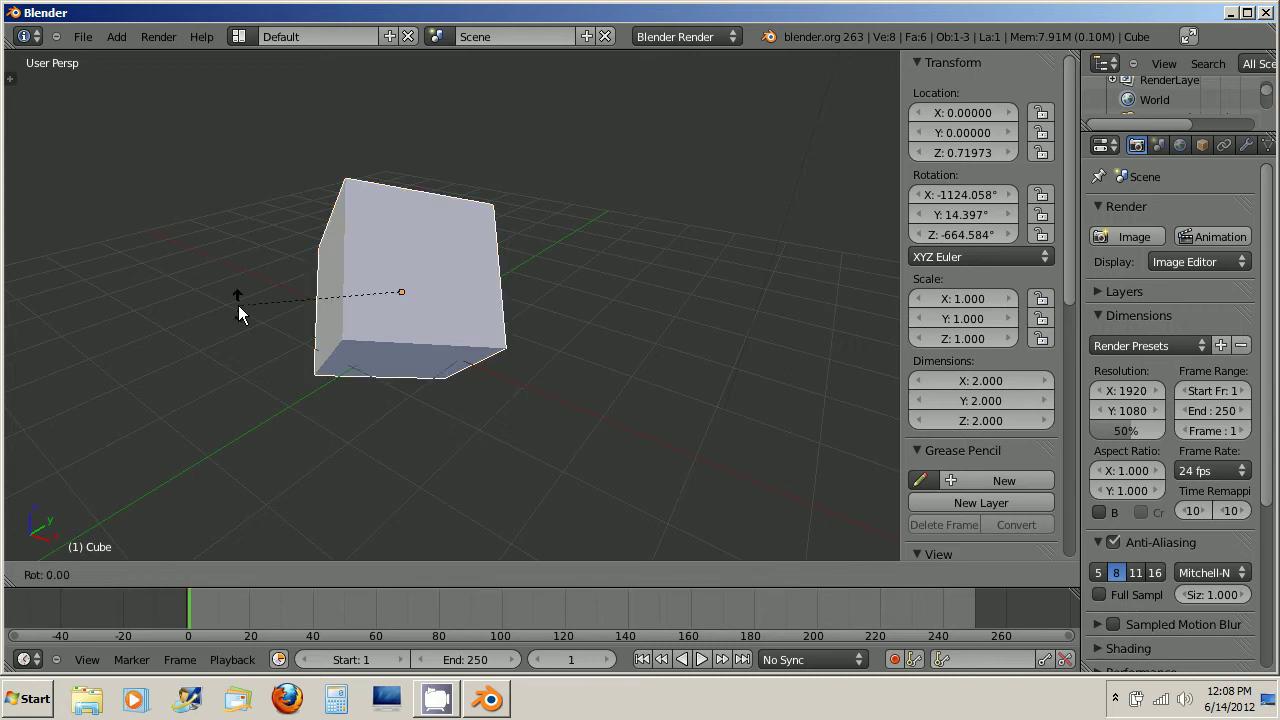
pyautogui.press('x')
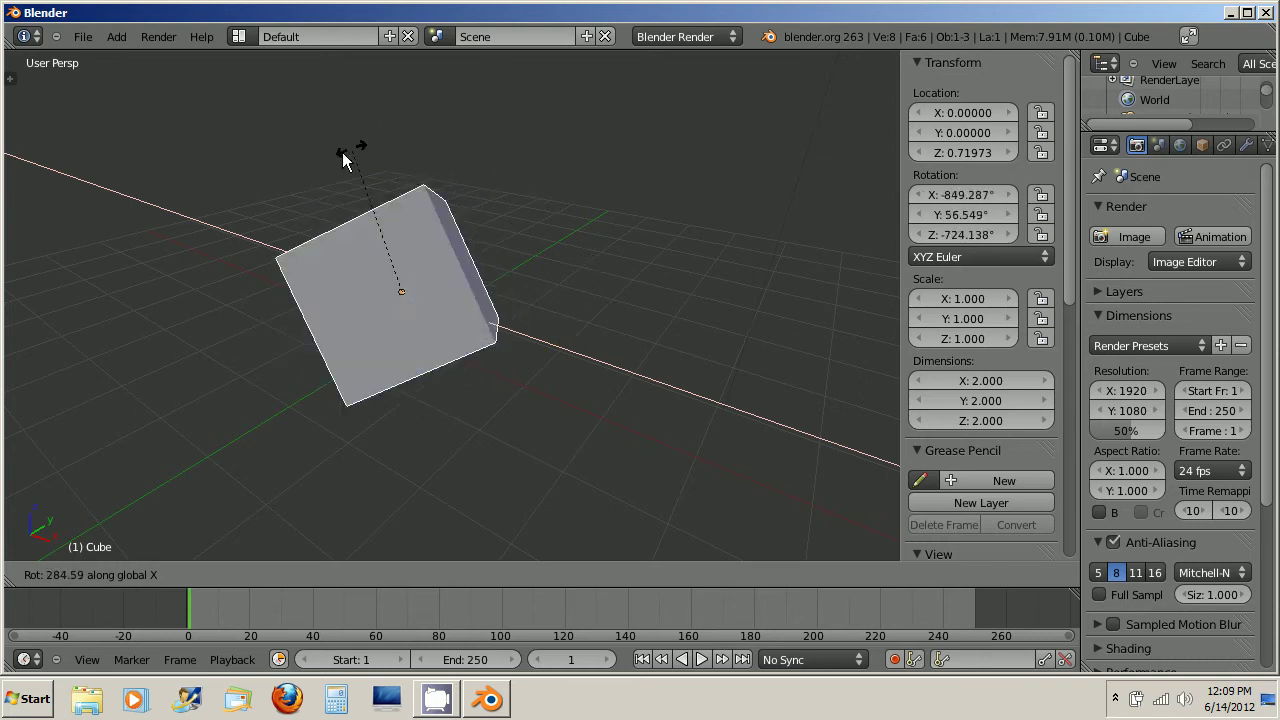
pyautogui.press('y')
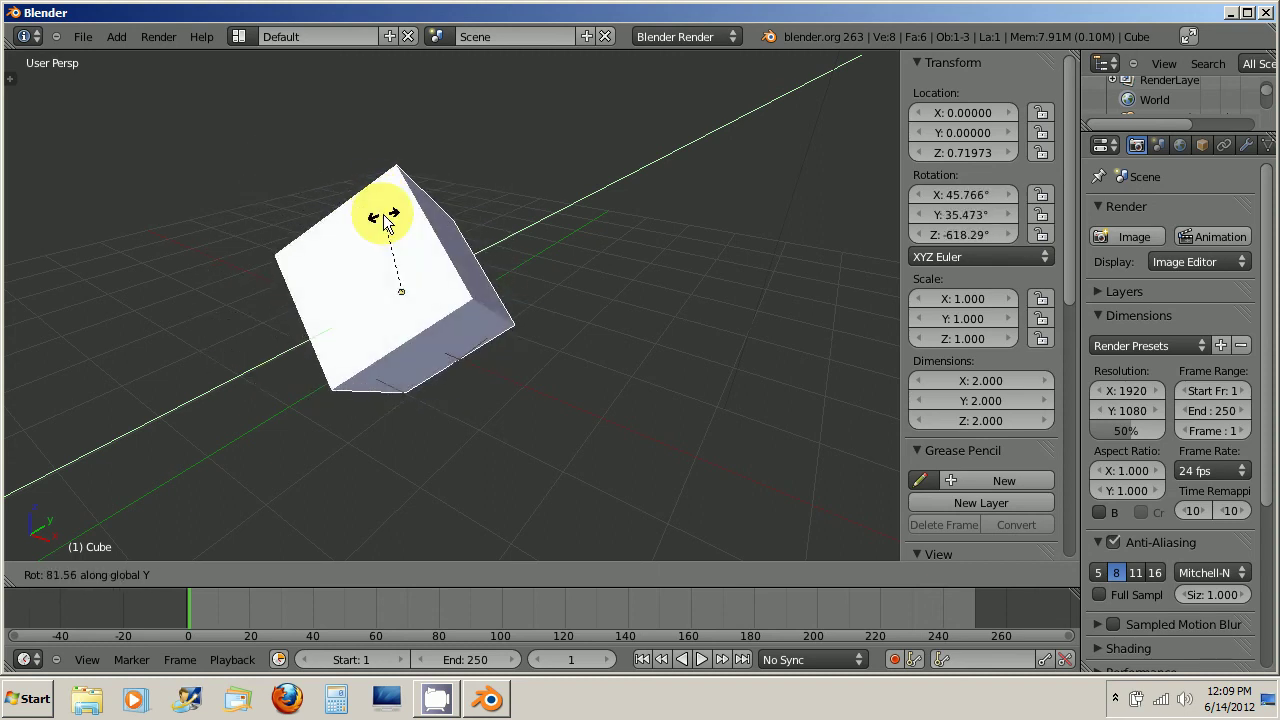
pyautogui.press('z')
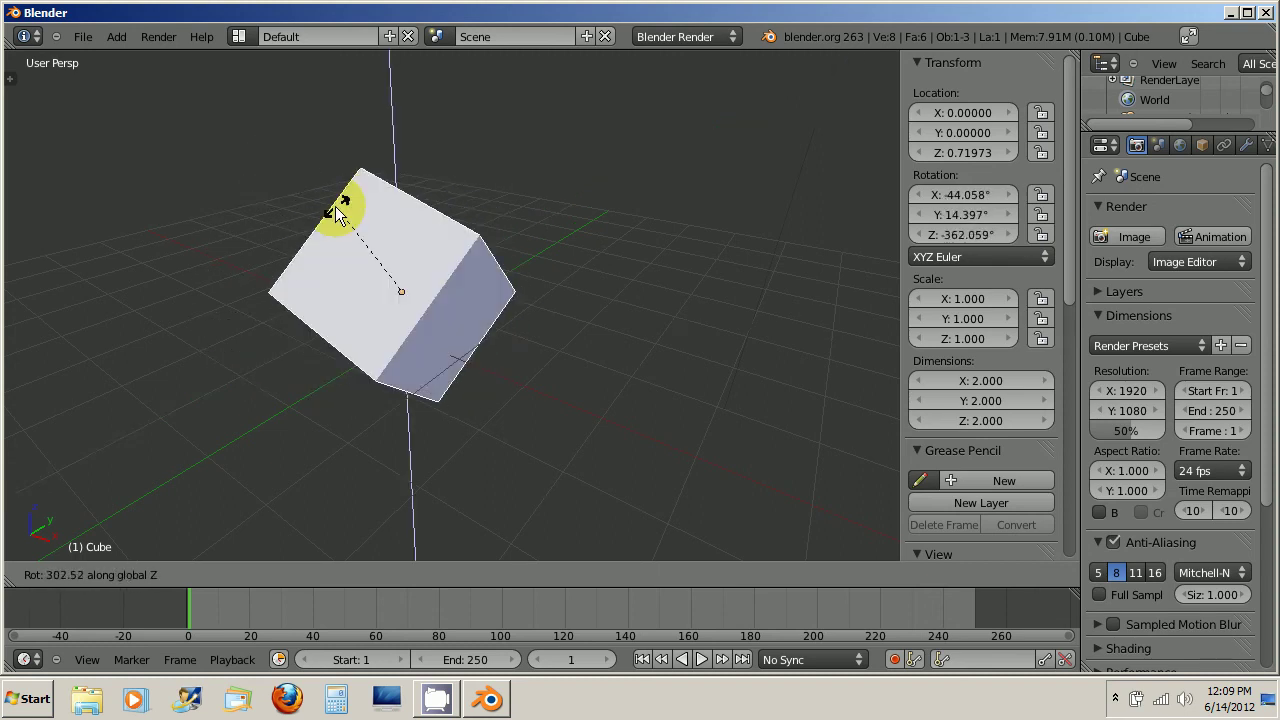
pyautogui.click(293, 299)
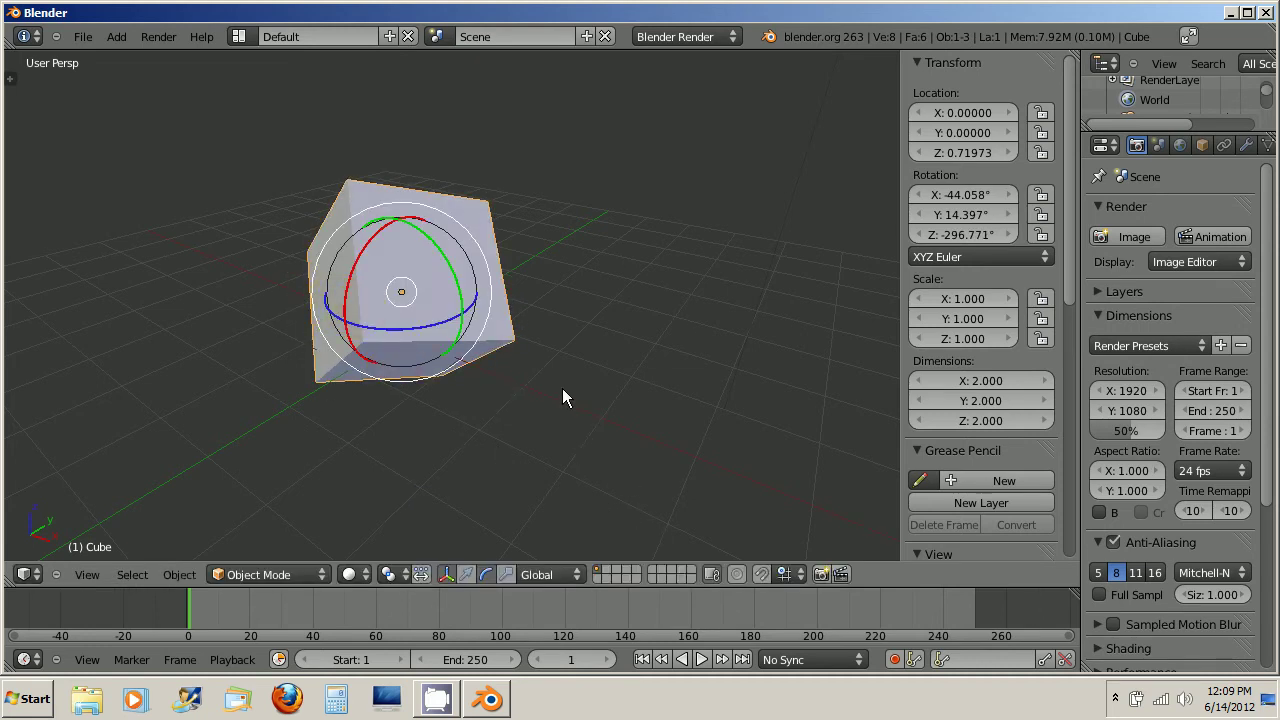
# - Zero the cube's X, Y and Z rotation values in the Transform panel
pyautogui.click(969, 195)
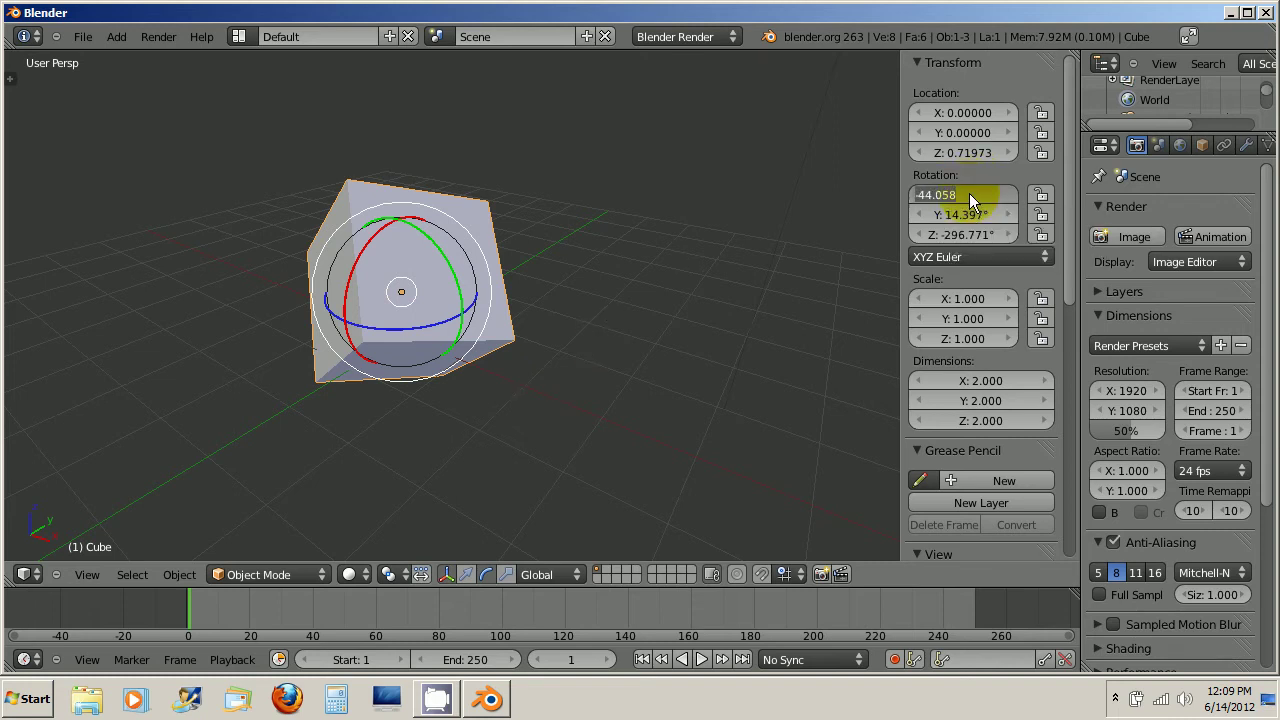
pyautogui.write('0')
pyautogui.press('Return')
pyautogui.click(963, 215)
pyautogui.write('0')
pyautogui.press('Return')
pyautogui.click(969, 238)
pyautogui.write('0')
pyautogui.press('Return')
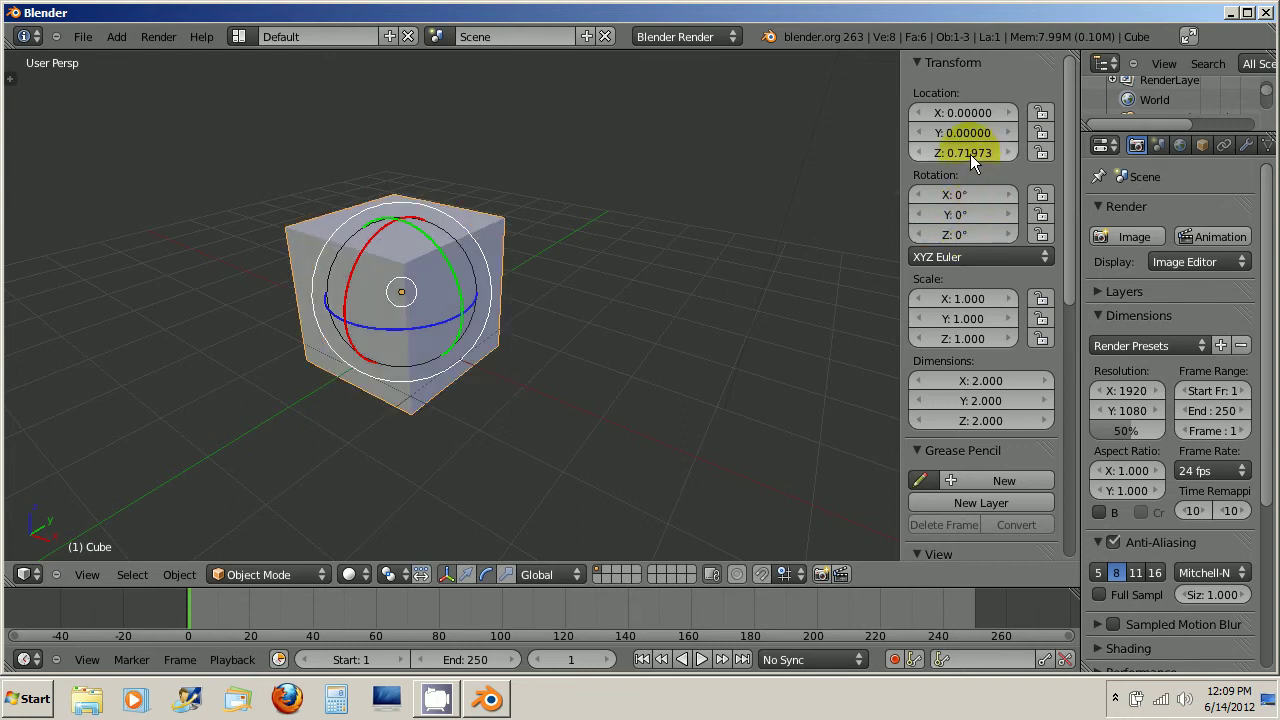
pyautogui.click(970, 154)
# - Set the cube's Z location to 0 and begin scaling it uniformly with the scale manipulator
pyautogui.write('0')
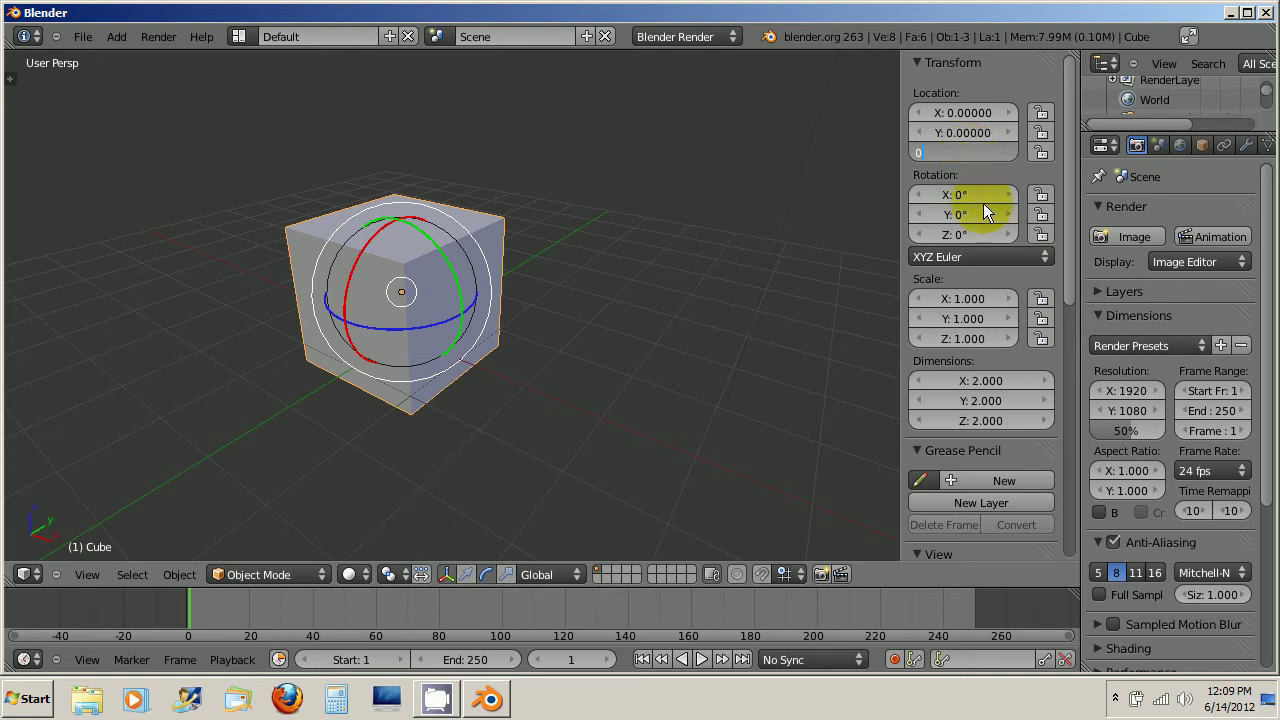
pyautogui.press('Return')
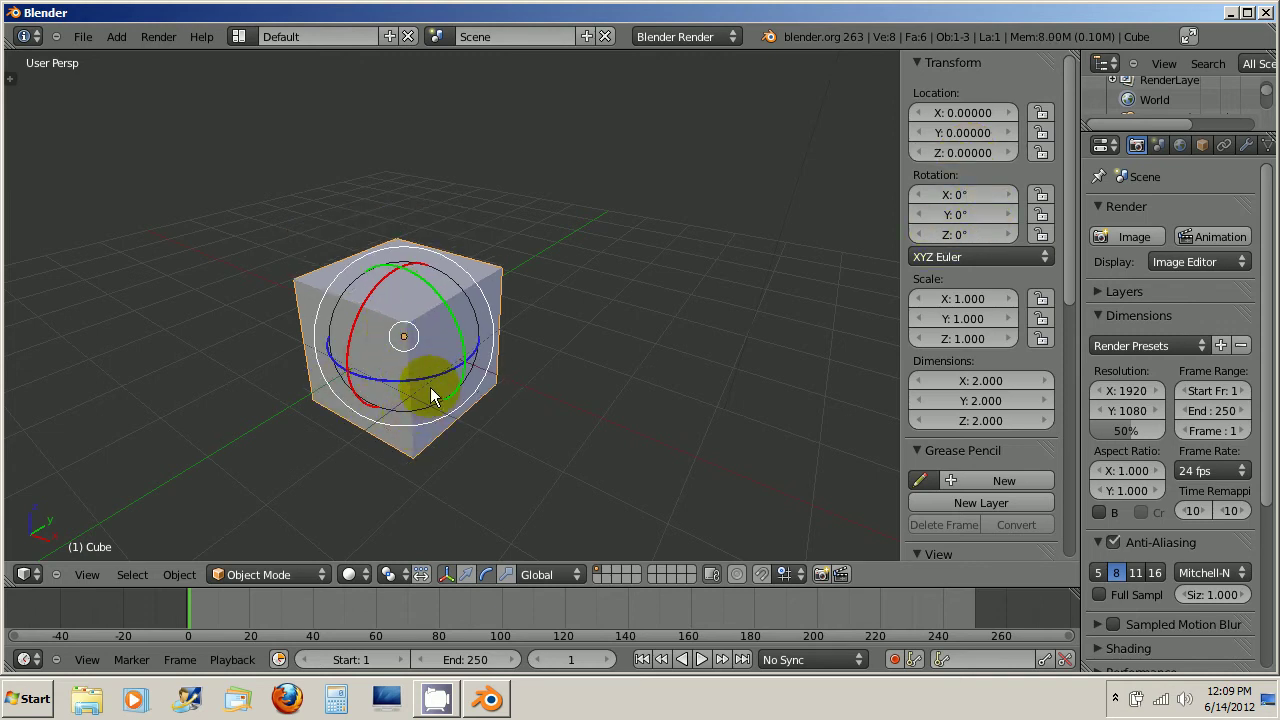
pyautogui.click(504, 575)
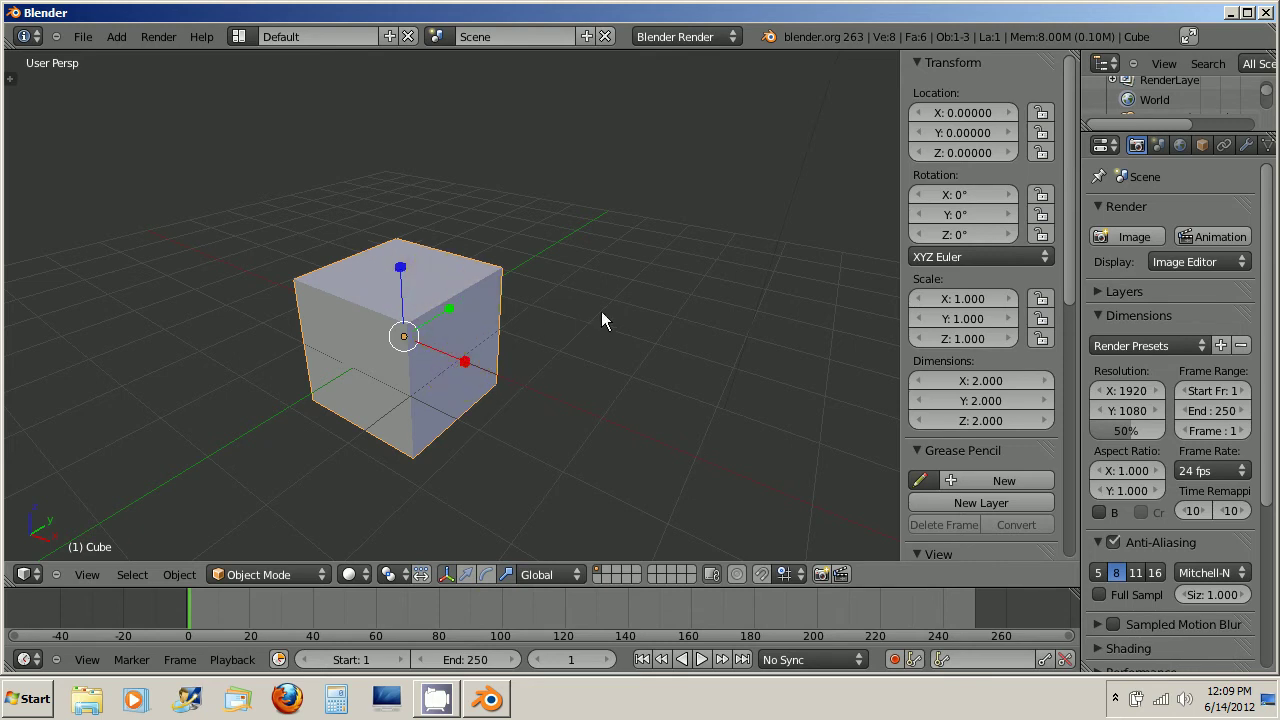
pyautogui.press('s')
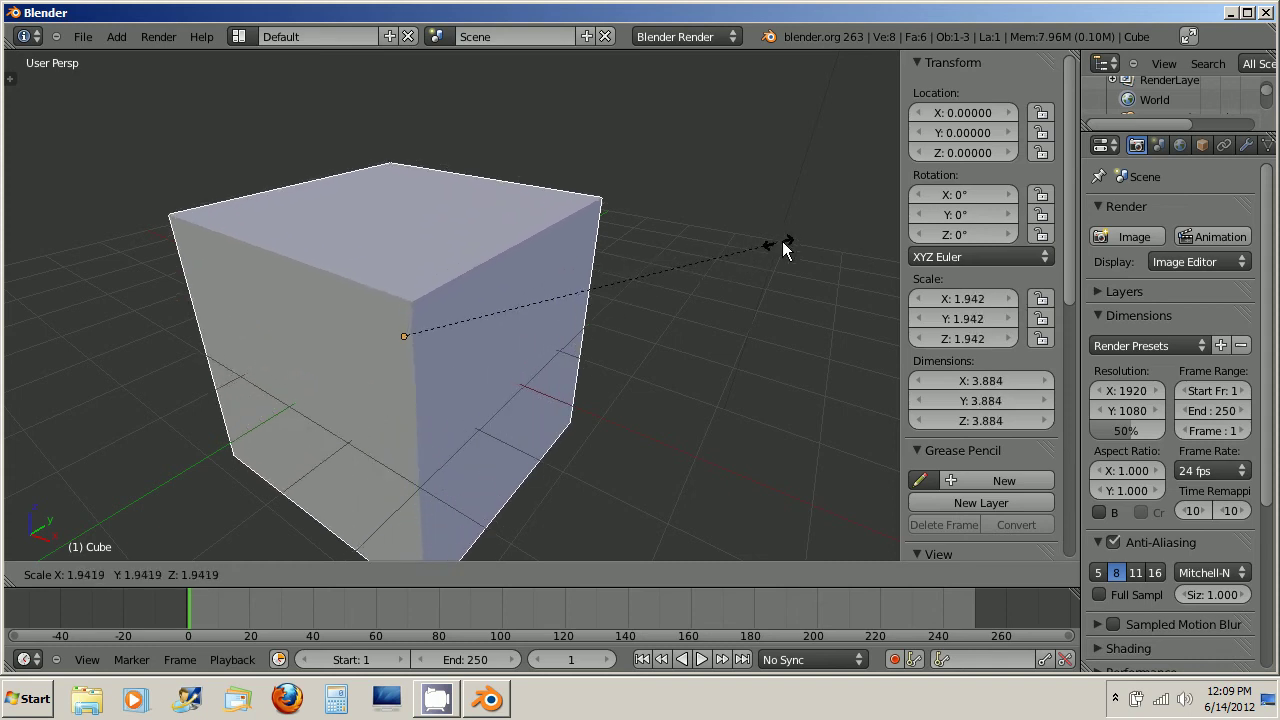
# - Confirm the cube at 0.669 scale, then duplicate it and place Cube.001 at Y 4.34053
pyautogui.click(534, 363)
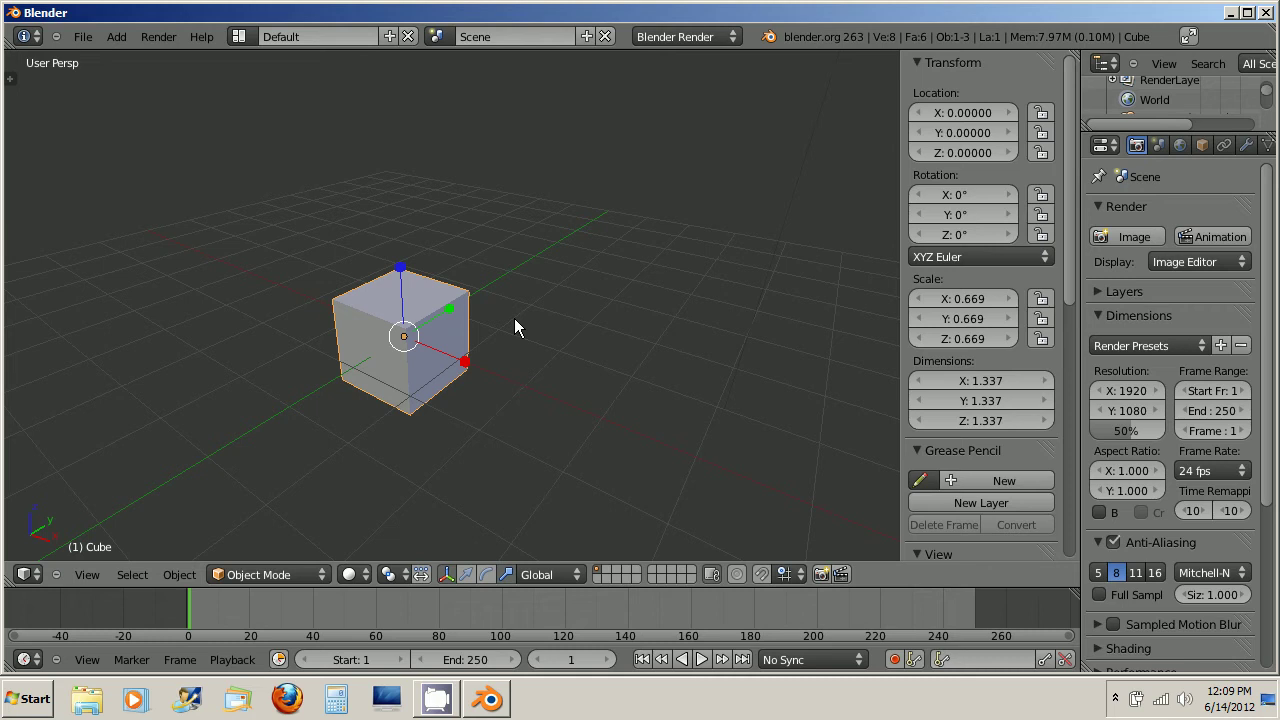
pyautogui.hotkey('shift', 'd')
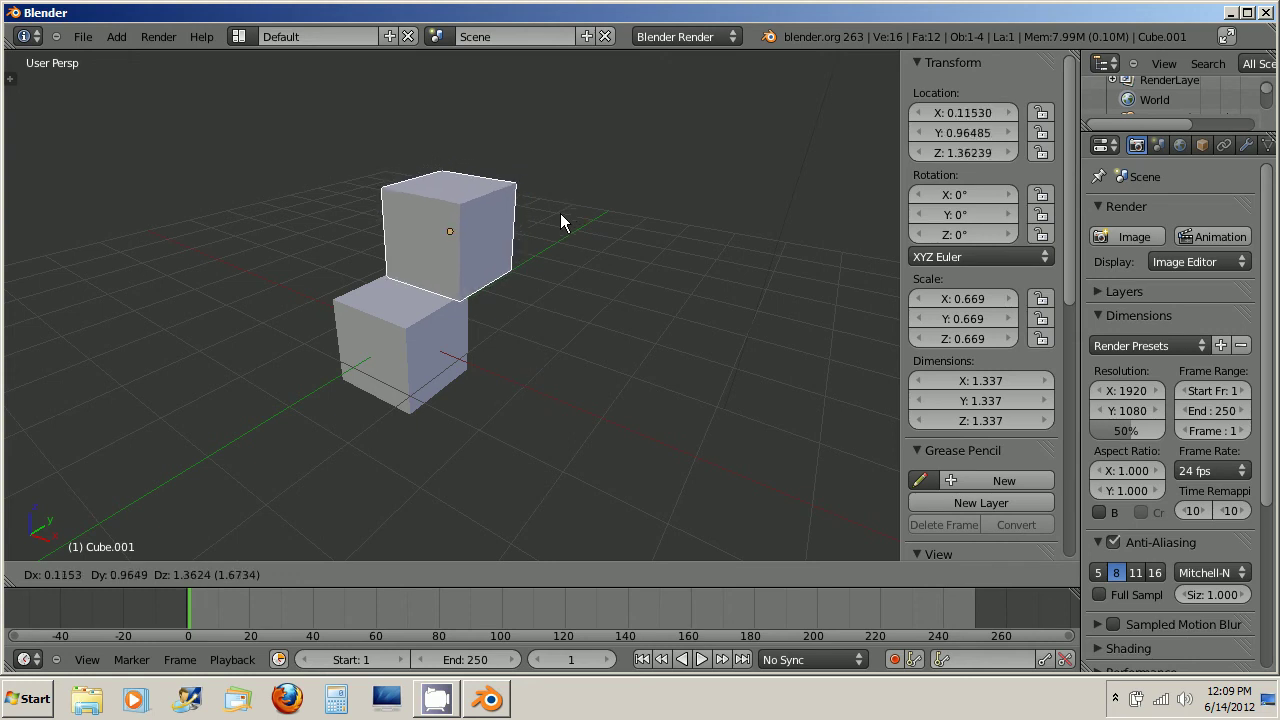
pyautogui.press('y')
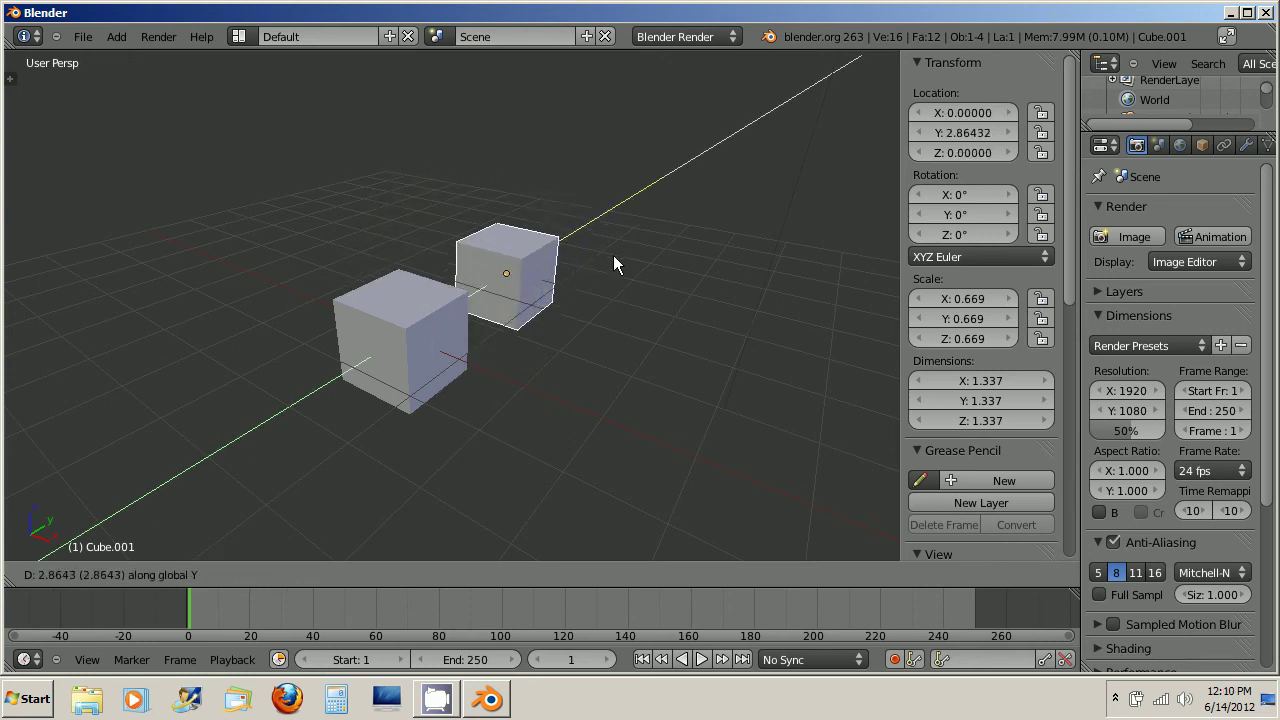
pyautogui.click(651, 229)
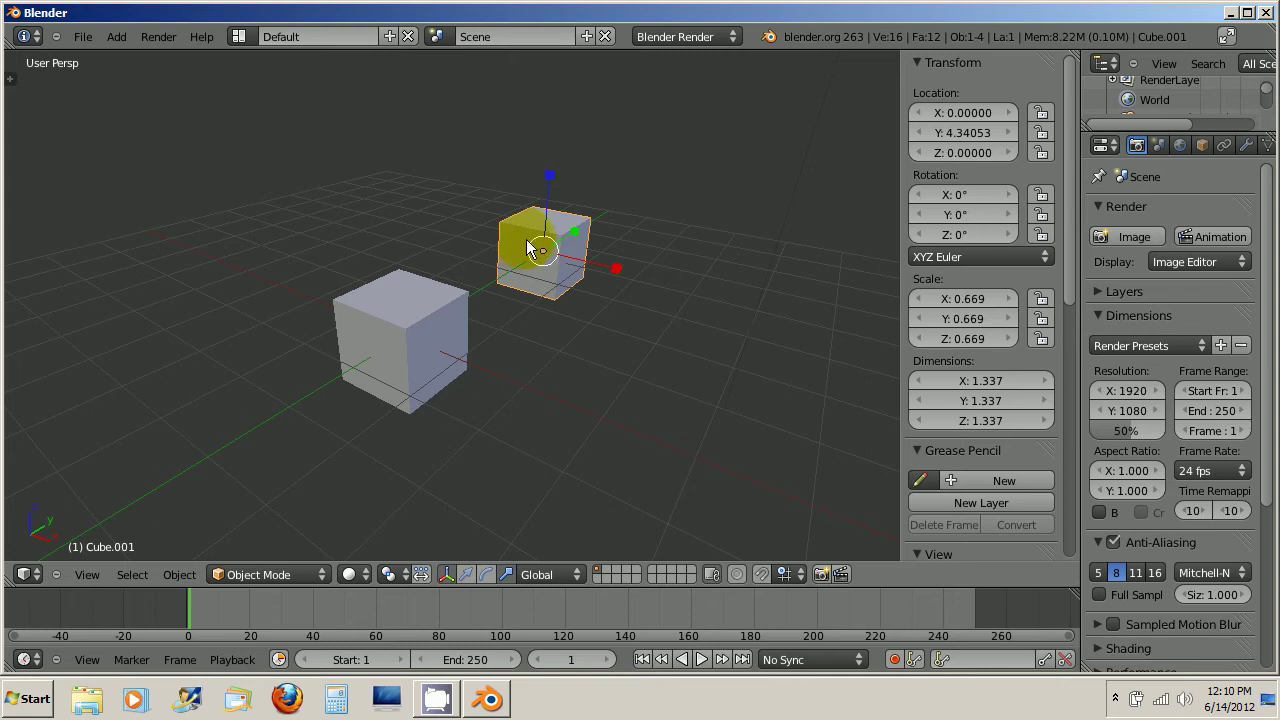
# - Enlarge Cube.001 to 1.248, then stretch it into a wall (X 0.318, Y 3.077, Z 3.063)
pyautogui.press('s')
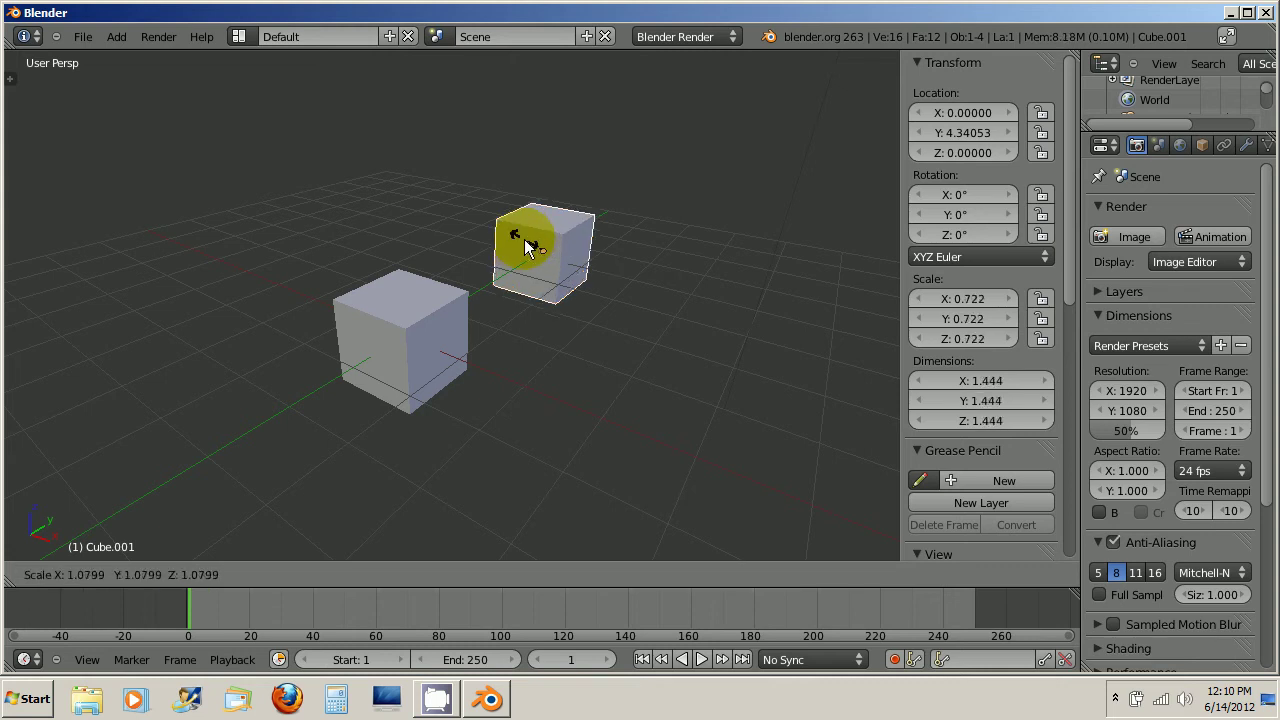
pyautogui.click(507, 248)
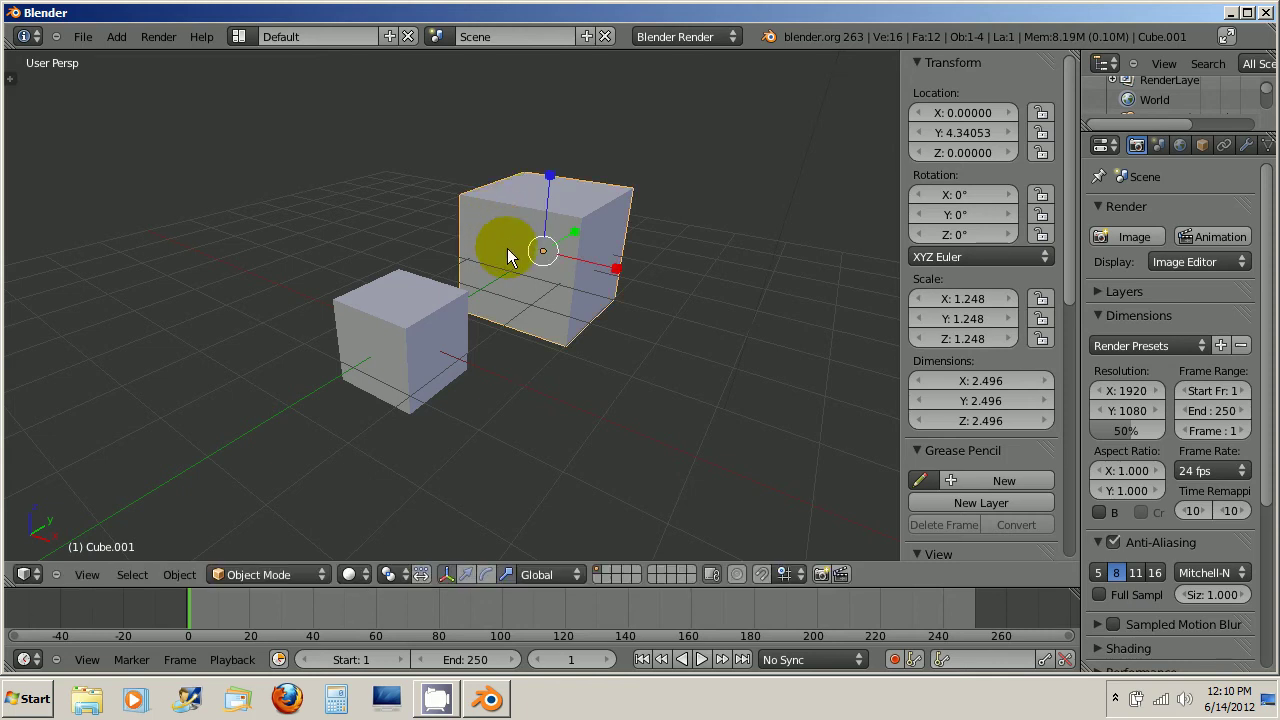
pyautogui.moveTo(507, 248); pyautogui.dragTo(454, 263, button='middle')
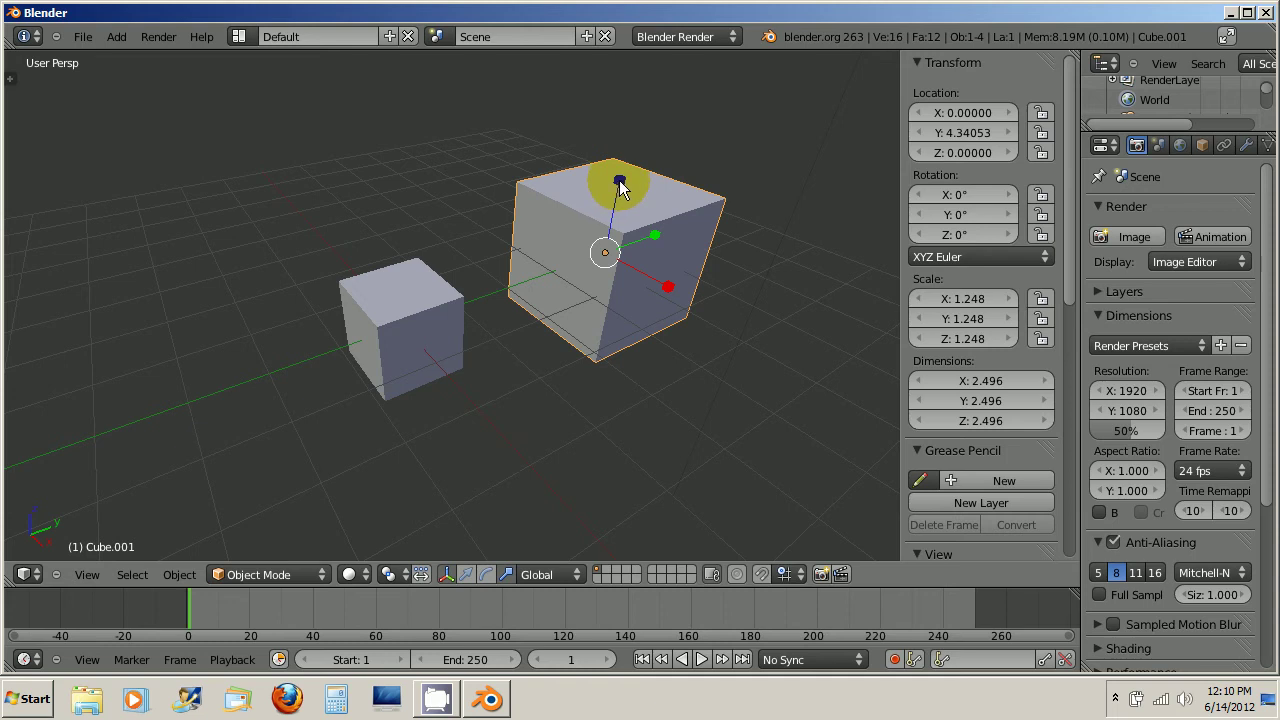
pyautogui.moveTo(619, 181); pyautogui.dragTo(622, 132)
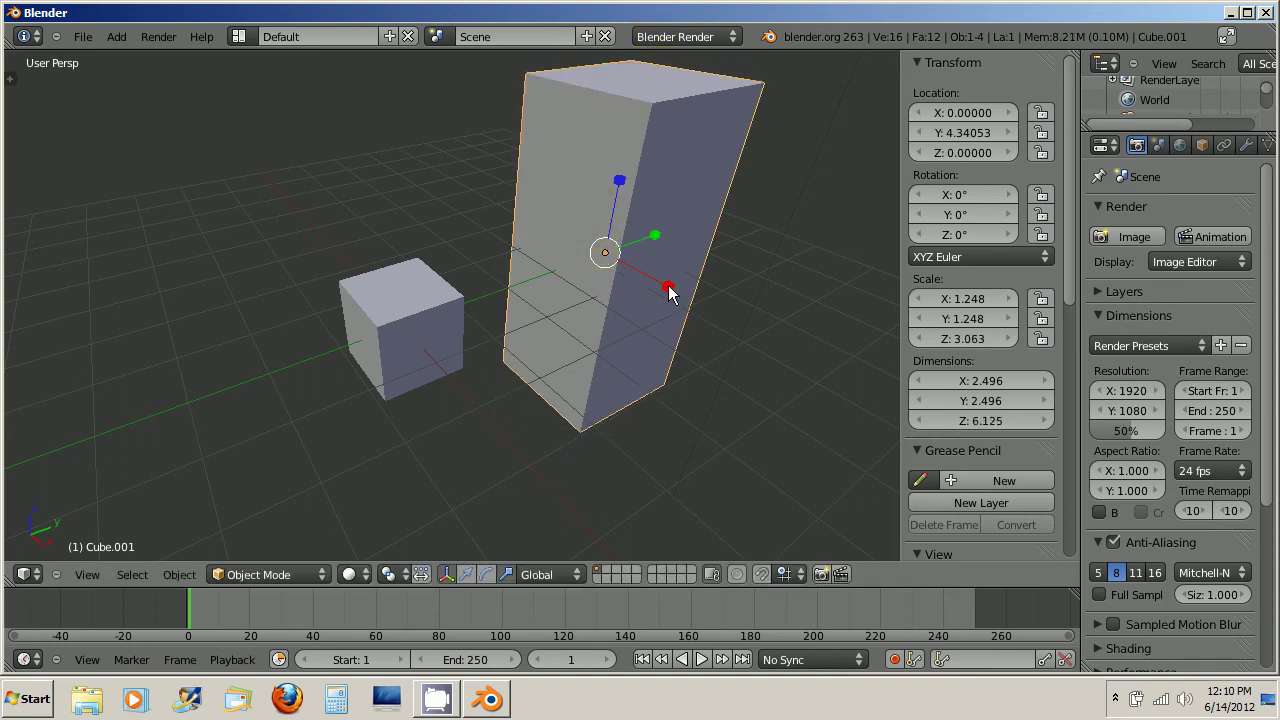
pyautogui.moveTo(668, 289); pyautogui.dragTo(723, 205)
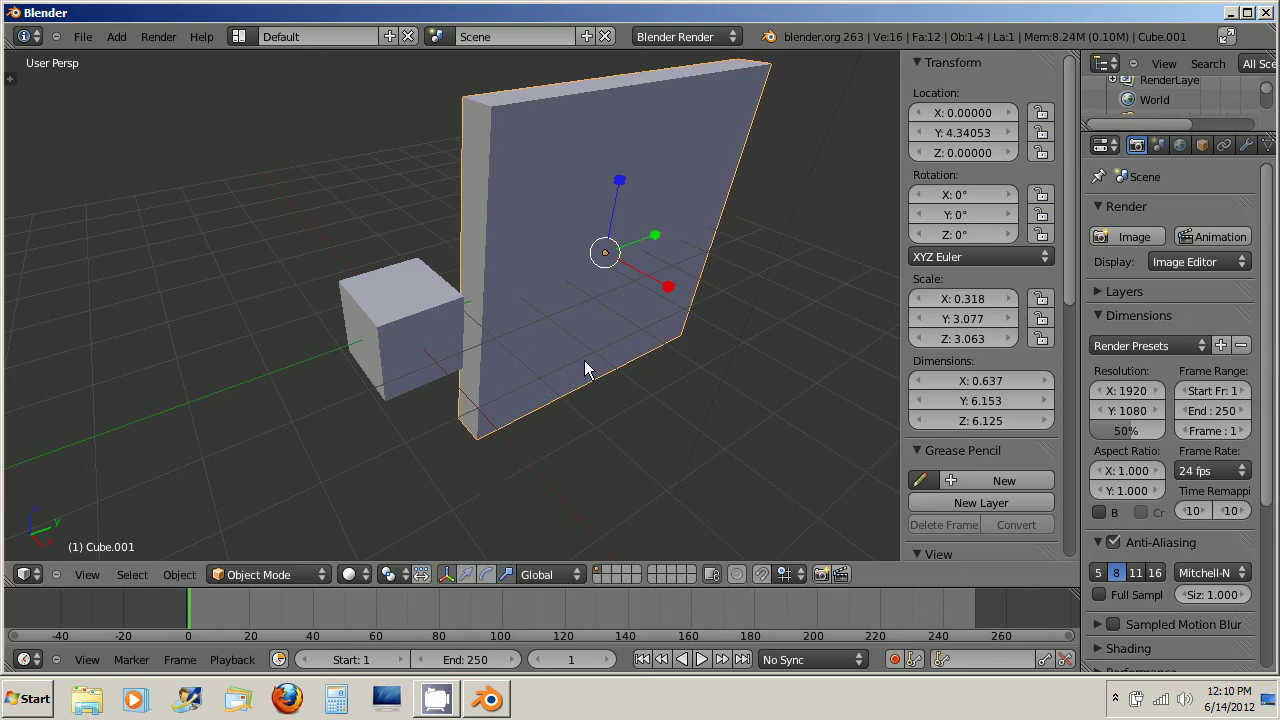
# - Delete the stretched slab copy
pyautogui.press('x')
pyautogui.click(577, 272)
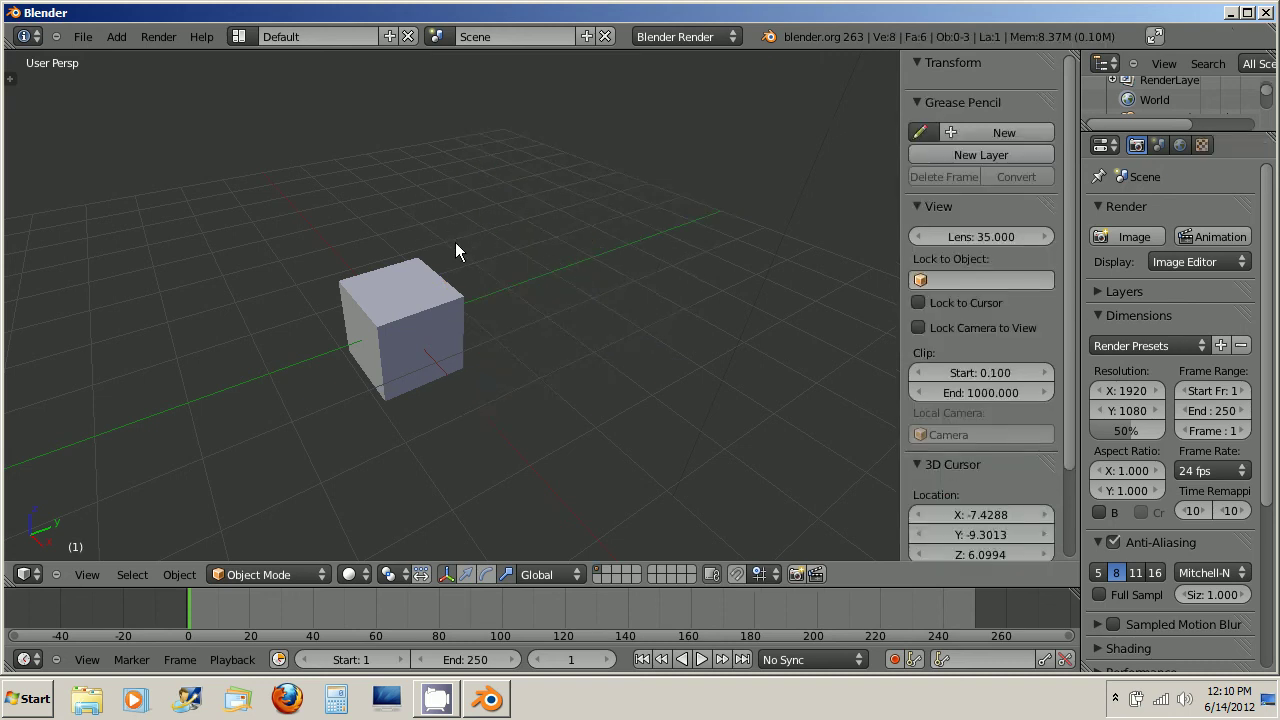
pyautogui.hotkey('ctrl', 'a')
# - Add a Monkey mesh to the scene
pyautogui.click(117, 36)
pyautogui.moveTo(155, 56)
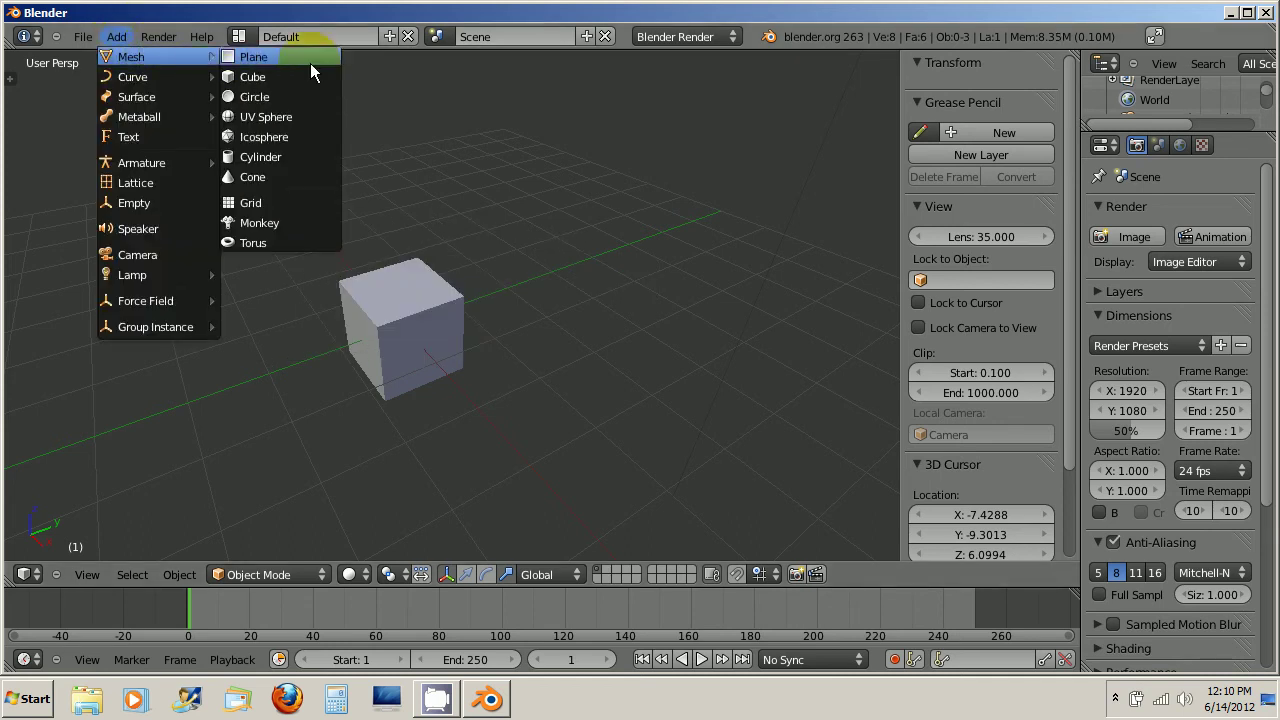
pyautogui.click(299, 222)
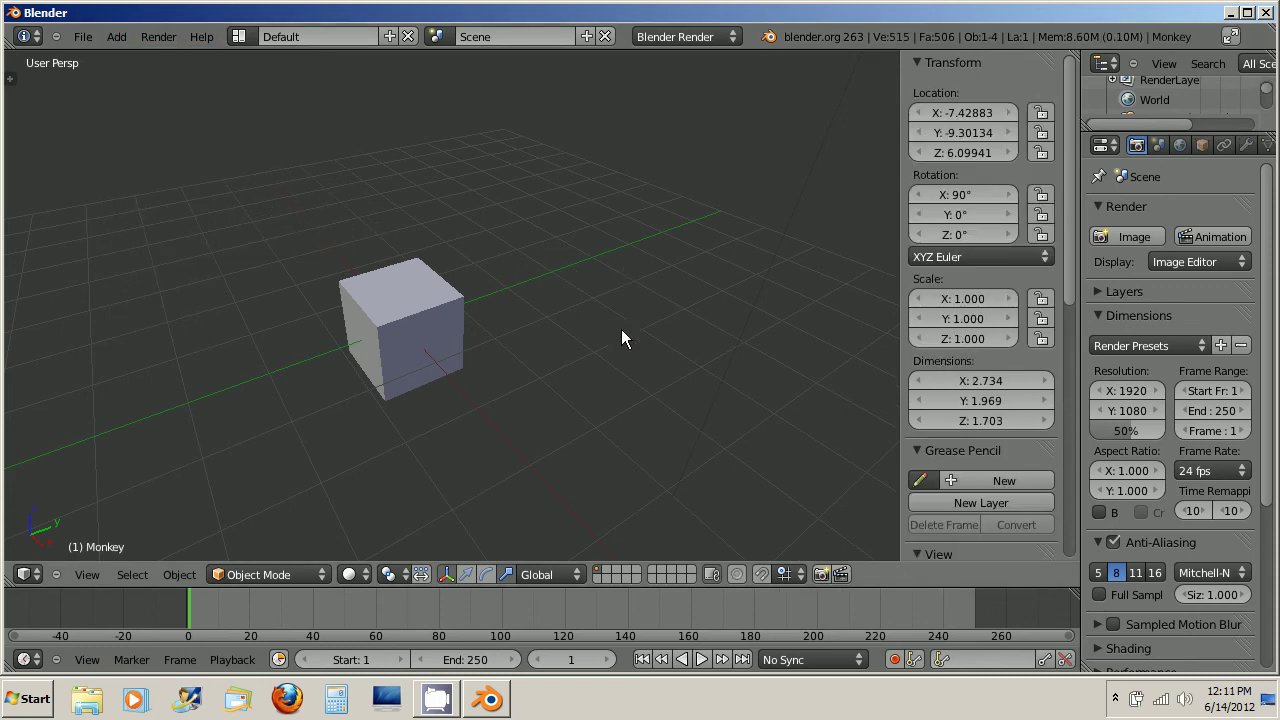
# - Start an X-axis move of the cube, then cancel it, keeping the cube centred
pyautogui.rightClick(392, 330)
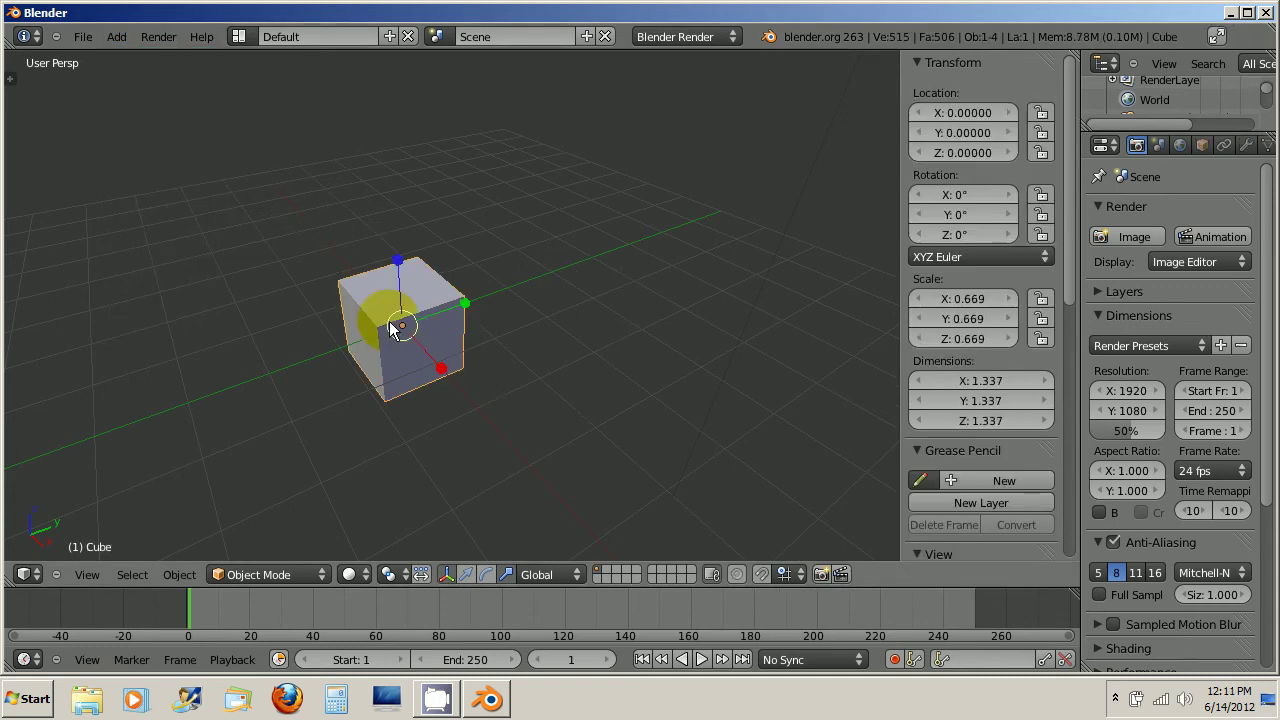
pyautogui.press('g')
pyautogui.press('x')
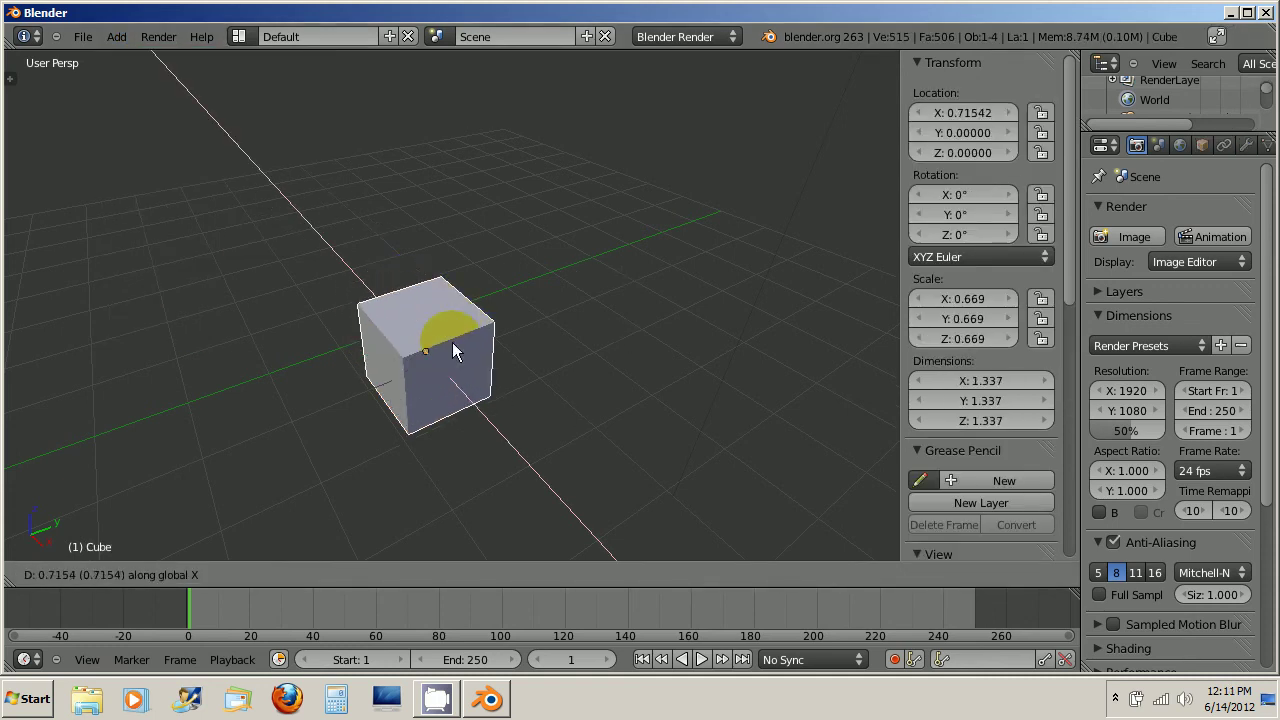
pyautogui.rightClick(410, 313)
# - Select the Monkey and start moving it
pyautogui.scroll(-5, 362, 317)
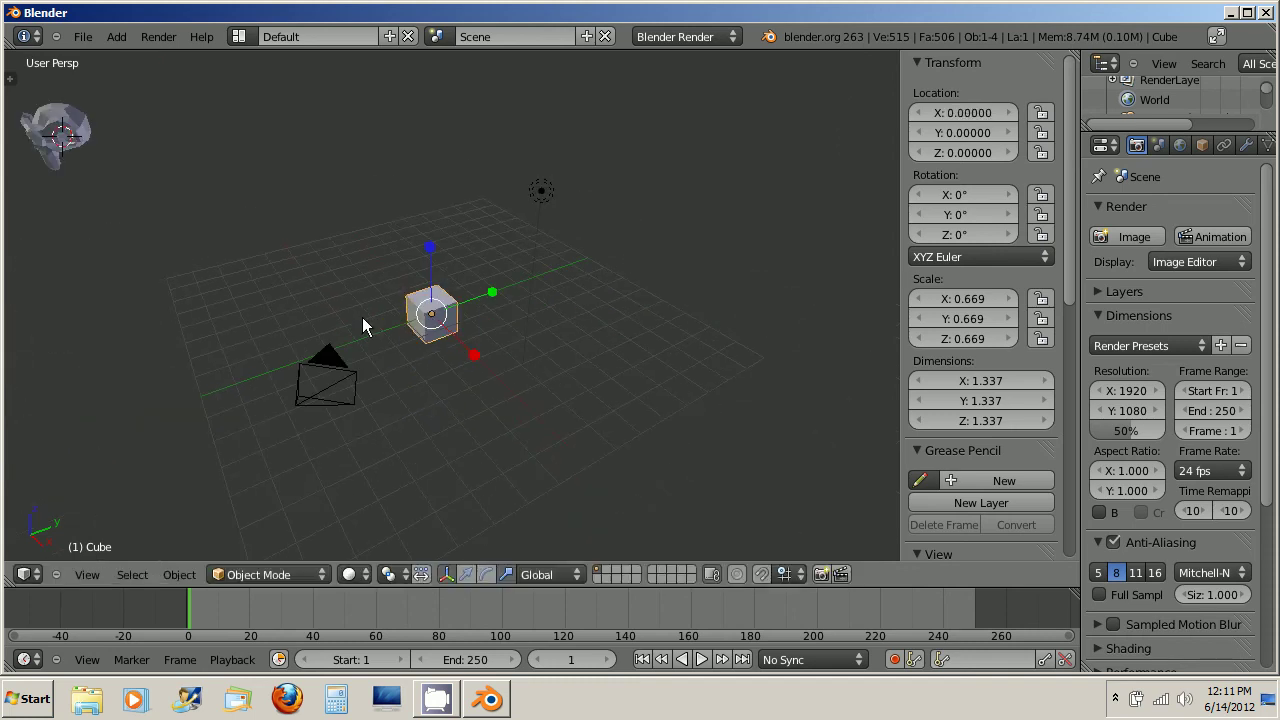
pyautogui.rightClick(73, 118)
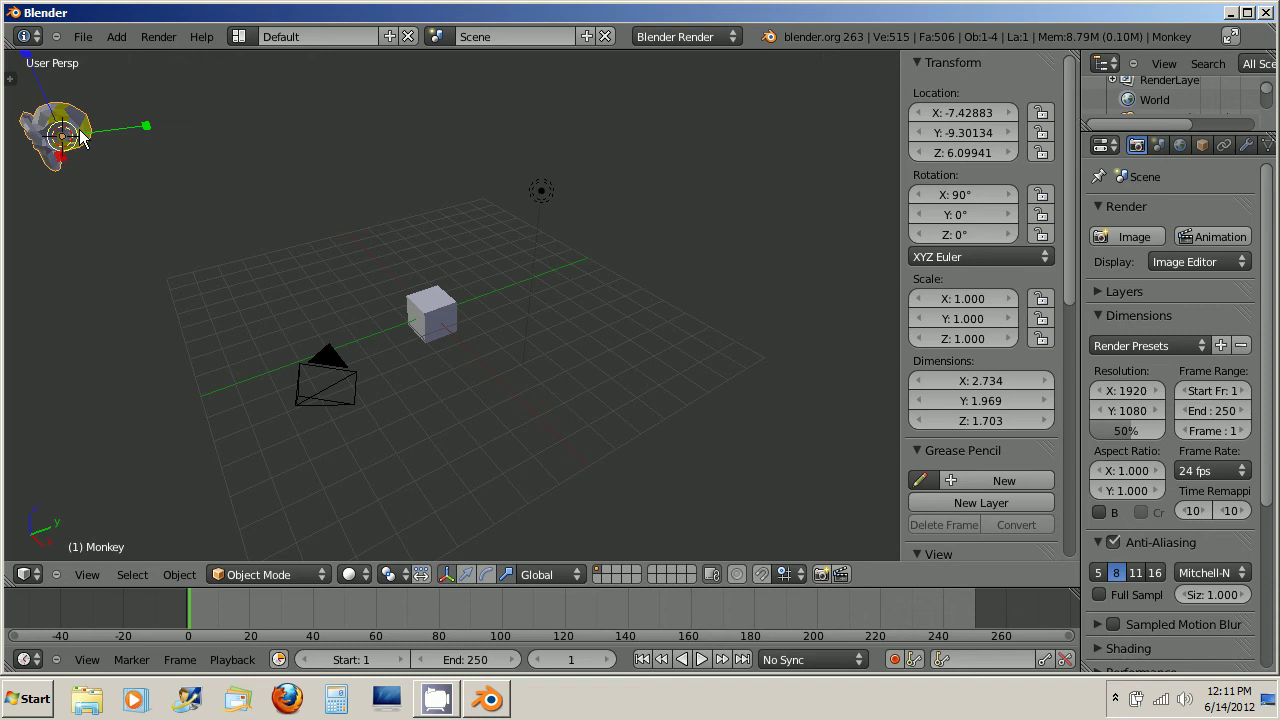
pyautogui.press('g')
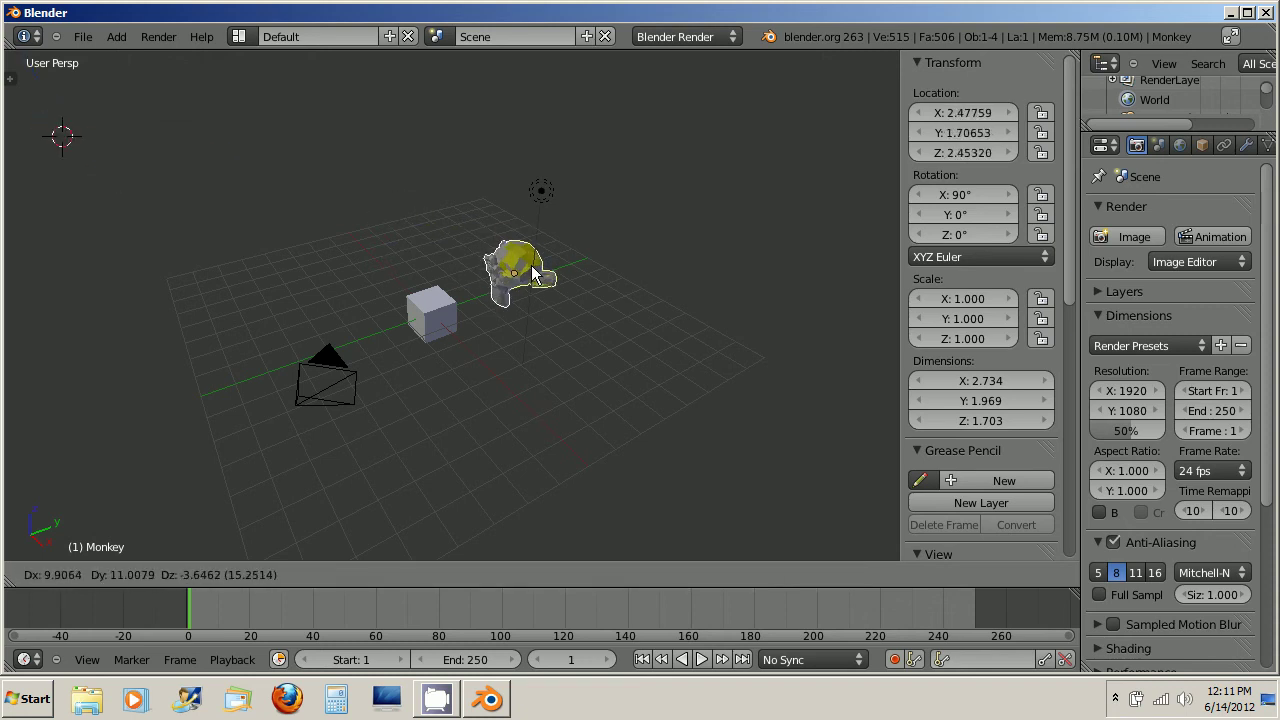
# - Drop the Monkey, set its location to X 0 and Y 0, then select the cube
pyautogui.click(528, 270)
pyautogui.click(955, 118)
pyautogui.write('0')
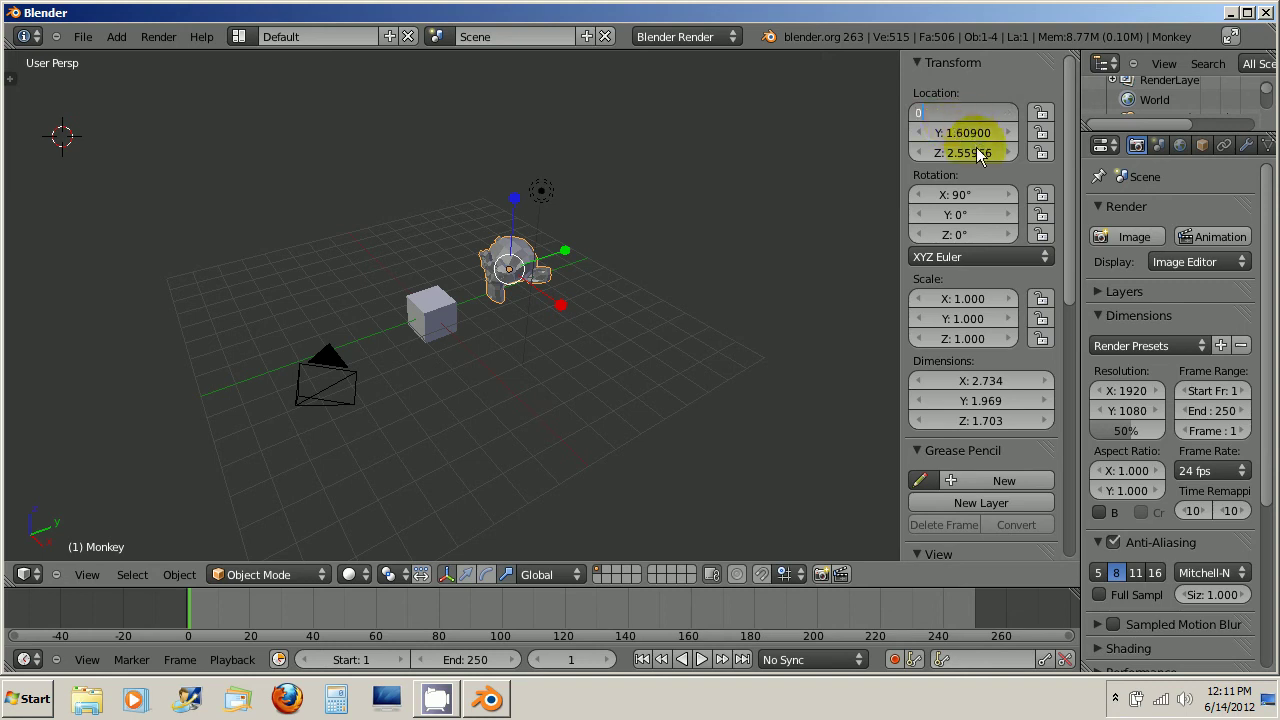
pyautogui.press('Tab')
pyautogui.write('0')
pyautogui.press('Tab')
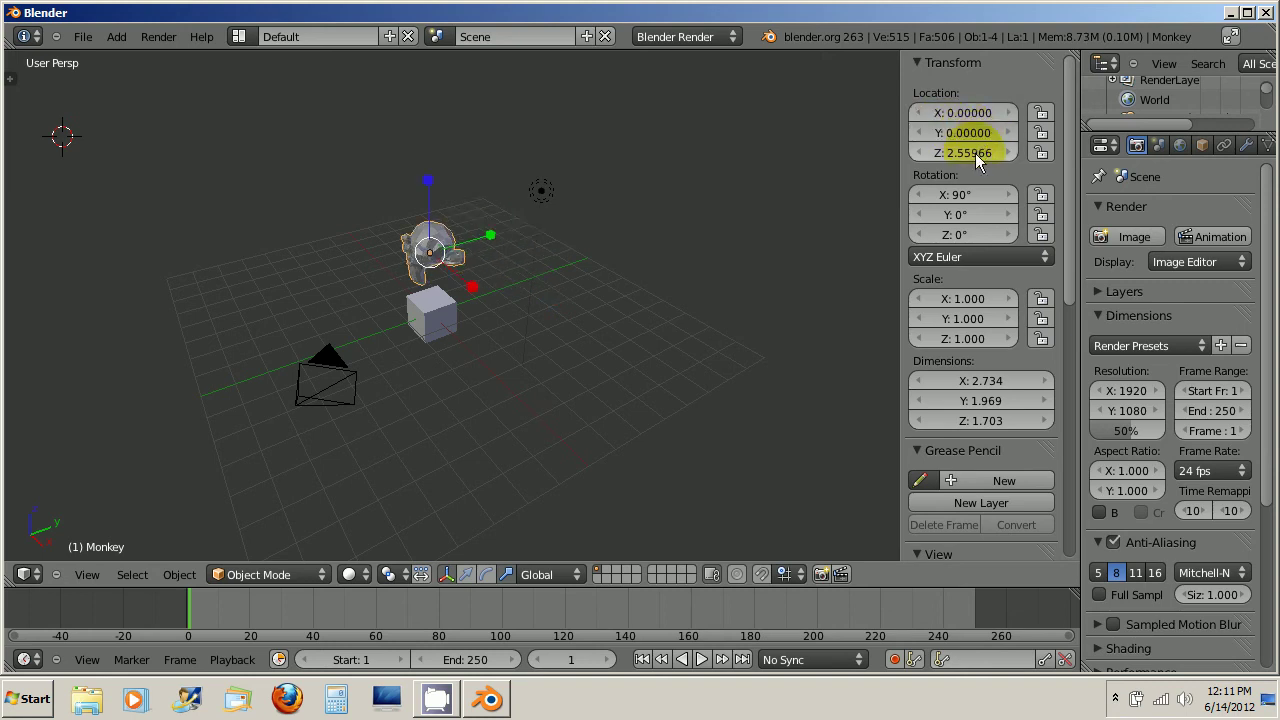
pyautogui.press('Return')
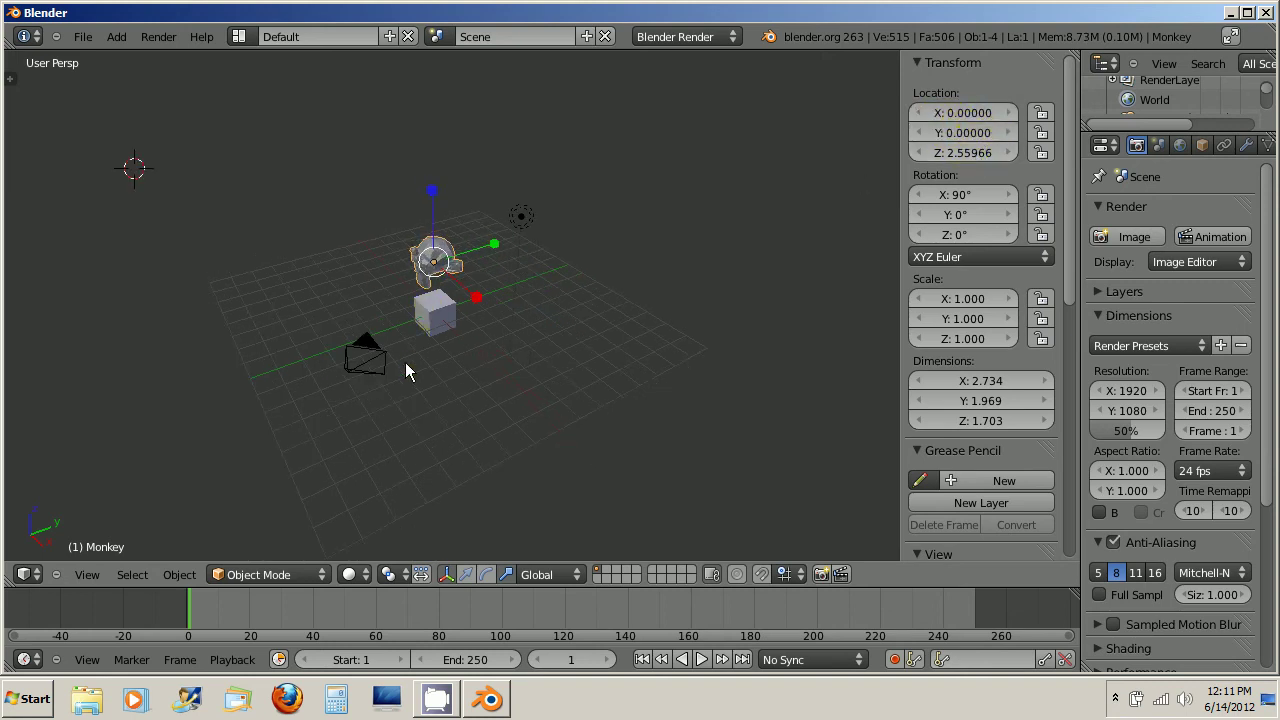
pyautogui.moveTo(451, 363); pyautogui.dragTo(448, 329, button='middle')
pyautogui.rightClick(414, 323)
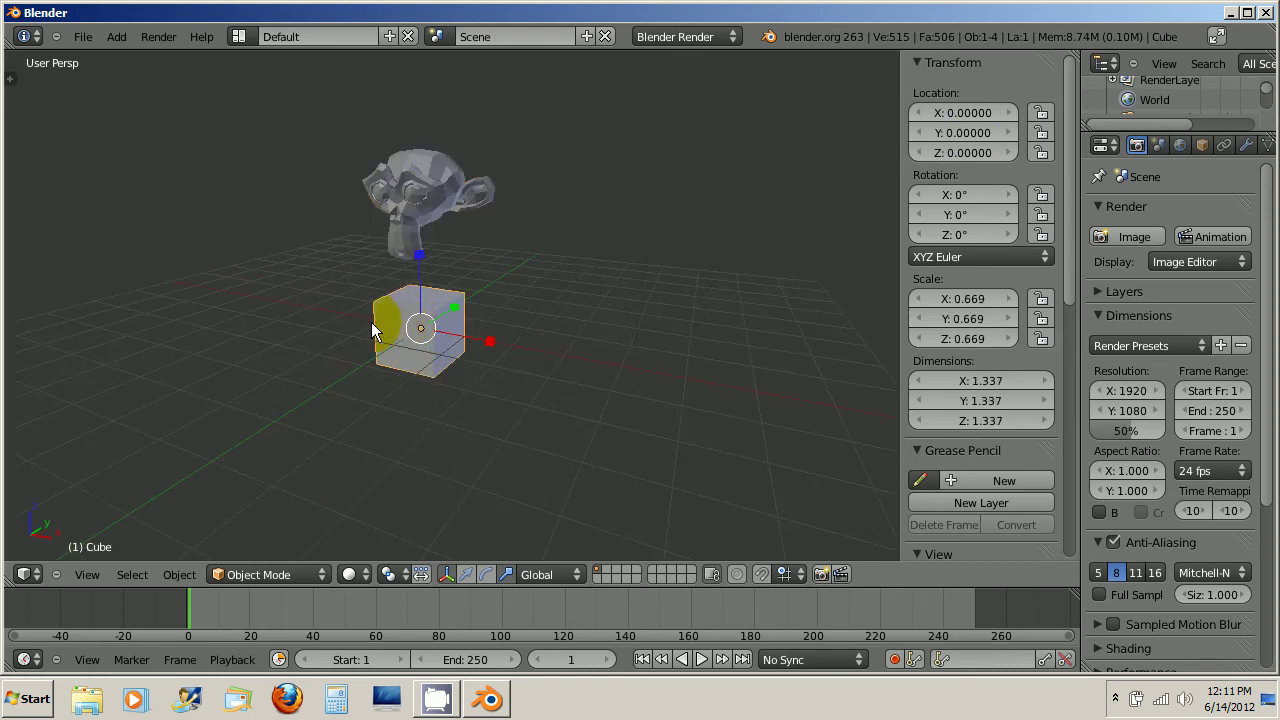
# - Delete the cube and orbit the view toward the Monkey
pyautogui.press('x')
pyautogui.click(371, 330)
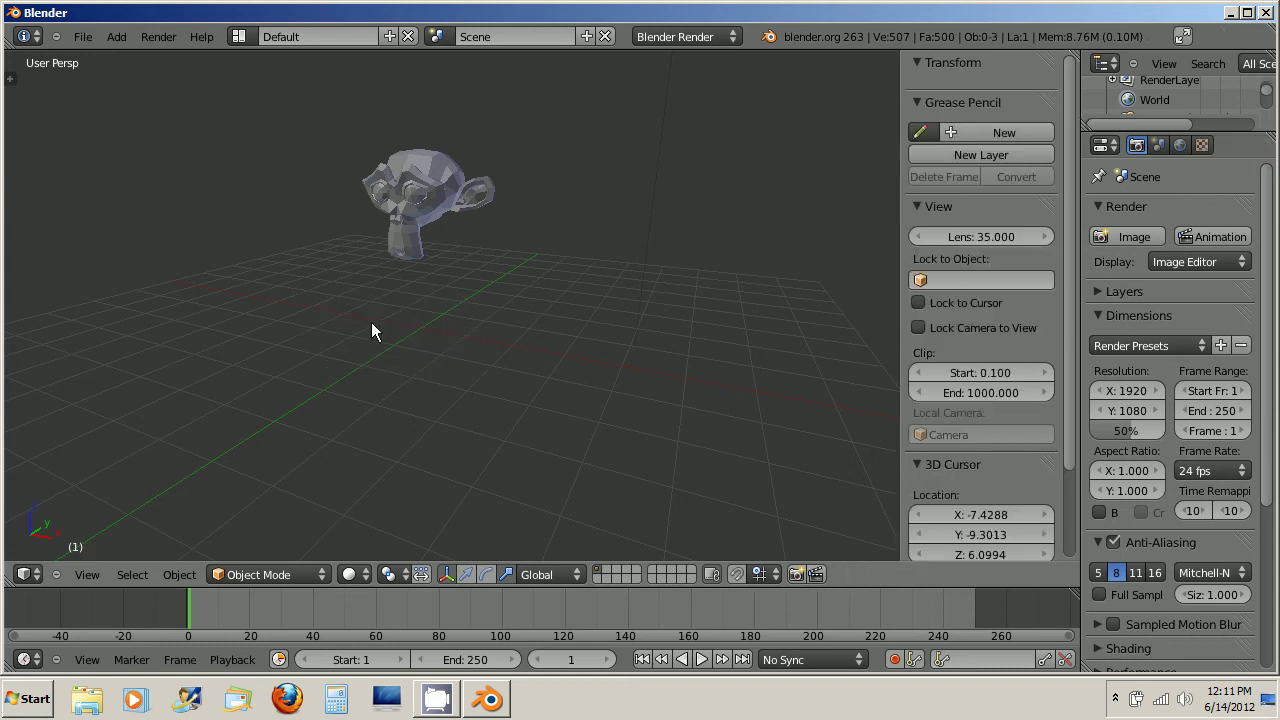
pyautogui.scroll(4, 368, 300)
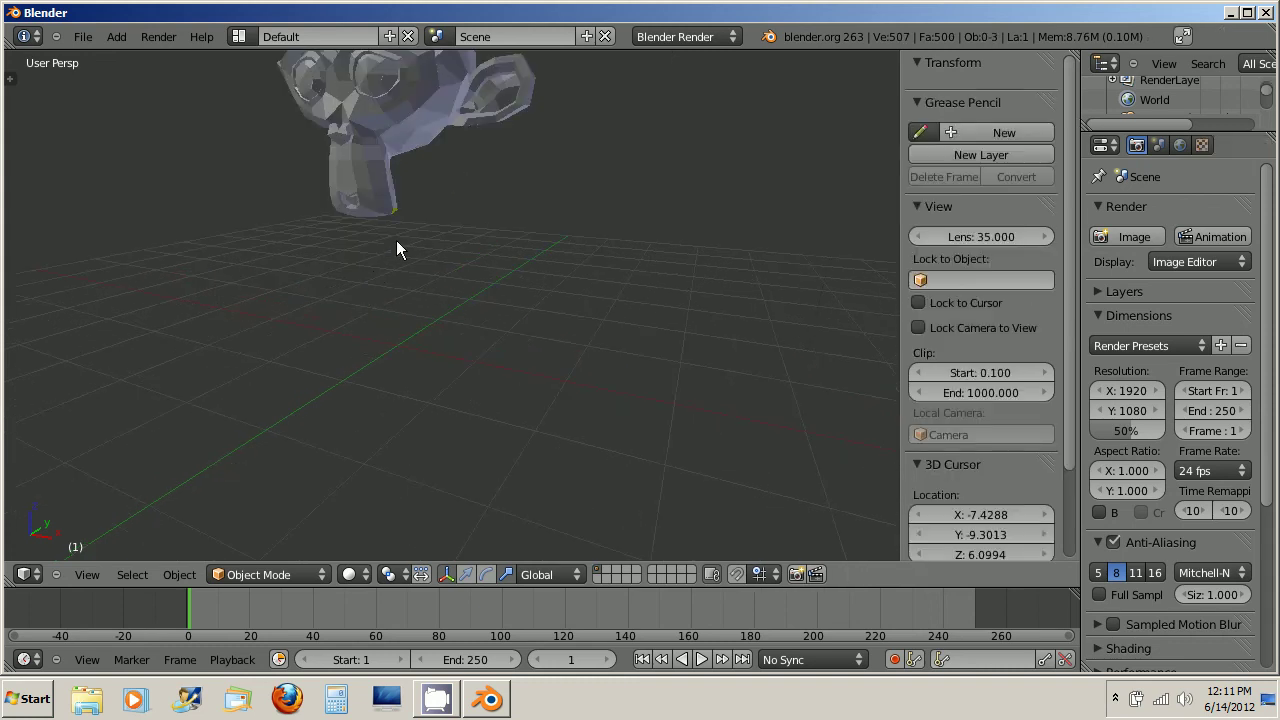
pyautogui.moveTo(397, 250); pyautogui.dragTo(323, 323, button='middle')
# - Lower the Monkey vertically to Z 1.05678
pyautogui.rightClick(340, 156)
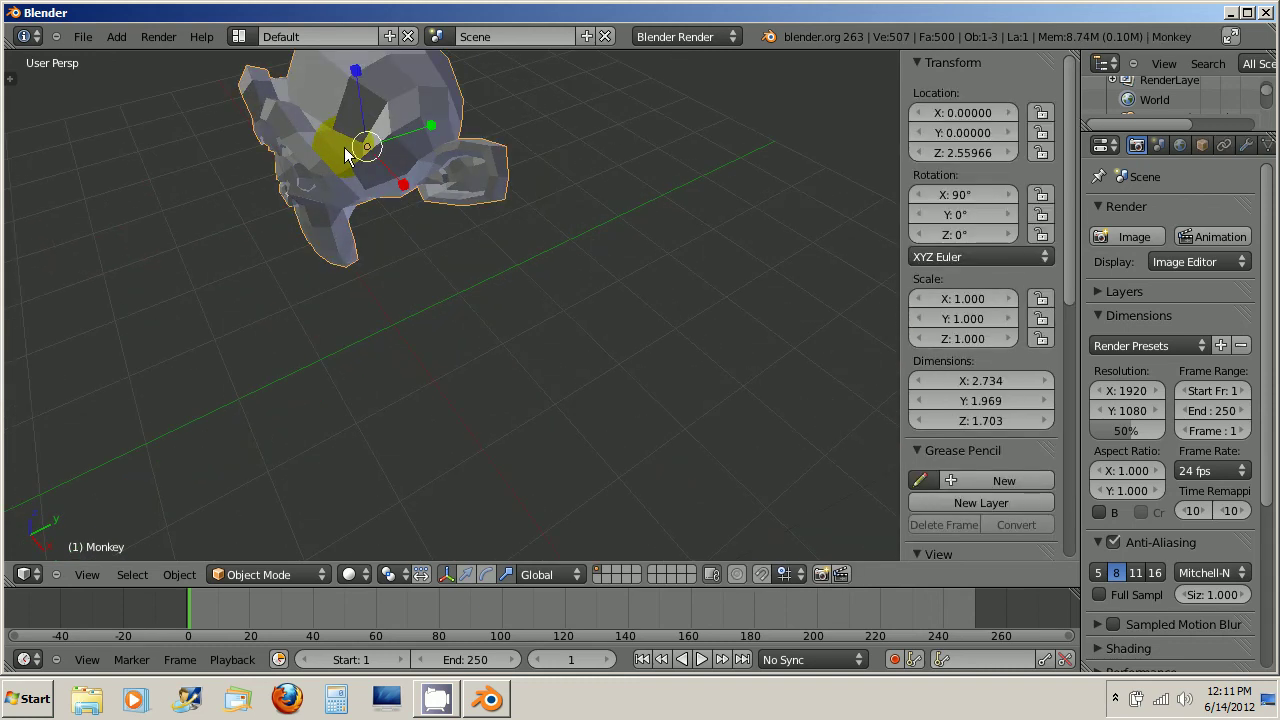
pyautogui.press('g')
pyautogui.press('z')
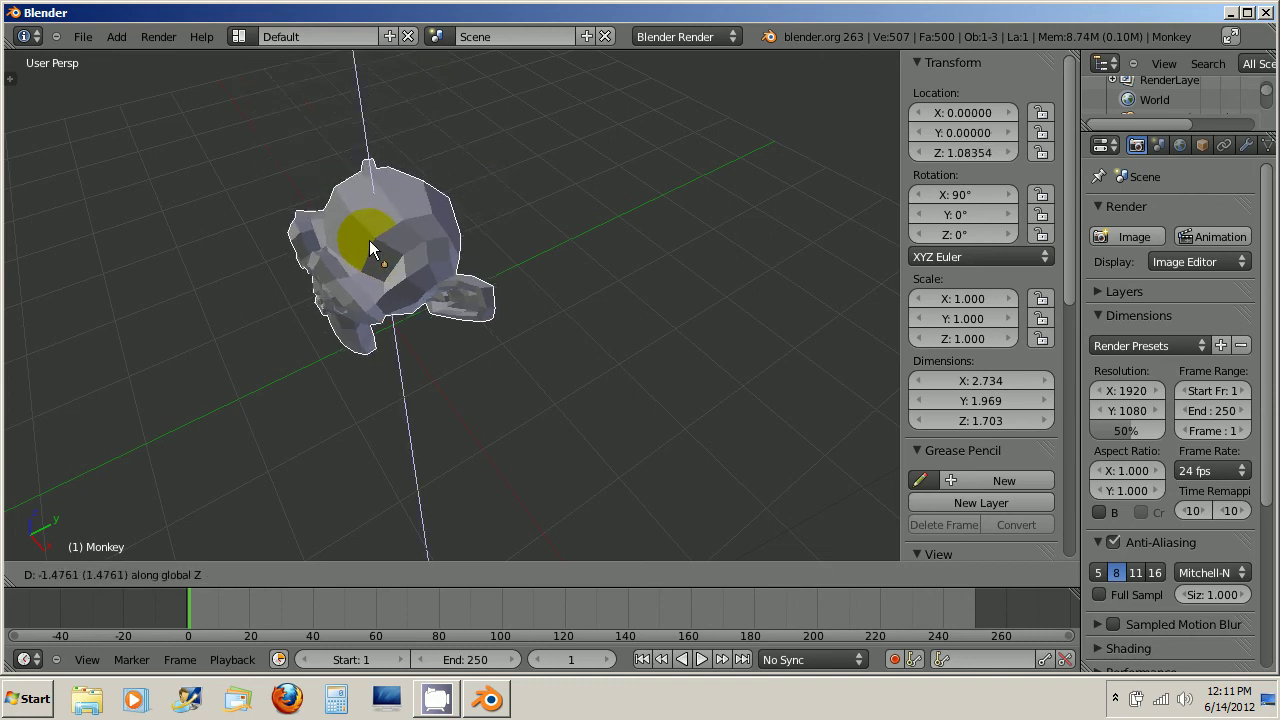
pyautogui.click(366, 255)
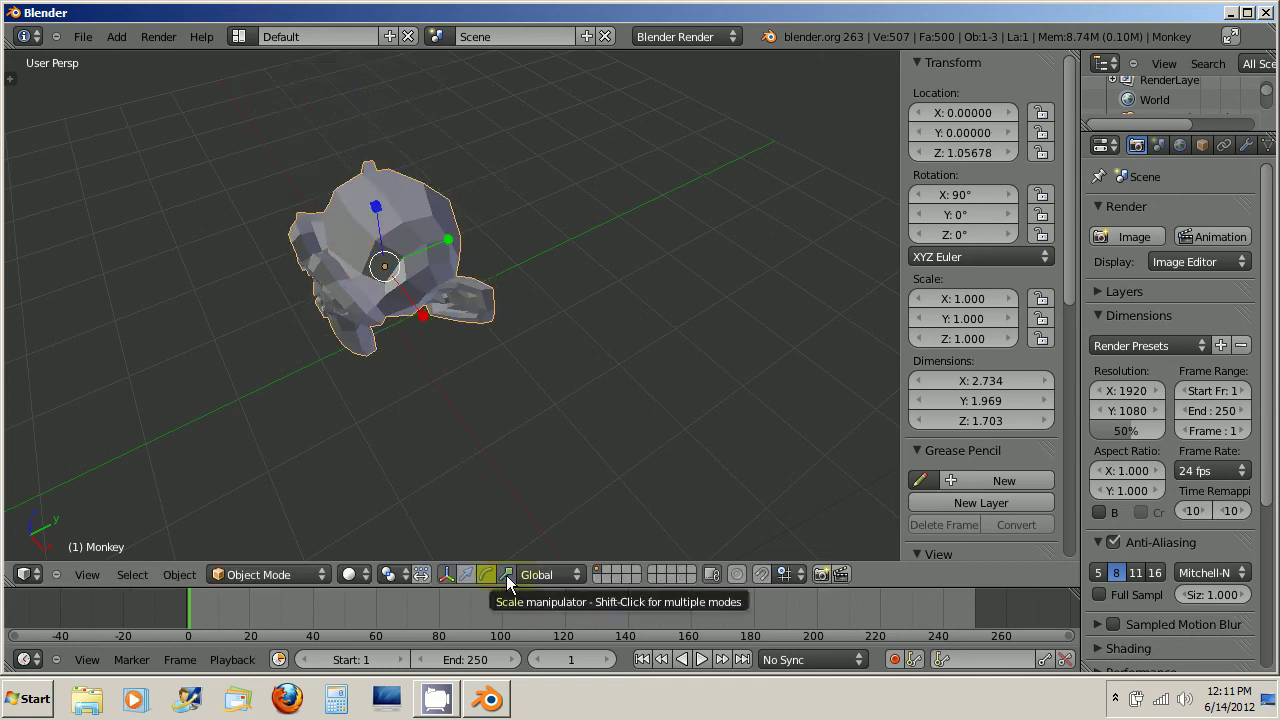
# - Switch the gizmo to scaling and squash the Monkey along X, Z and Y
pyautogui.click(410, 316)
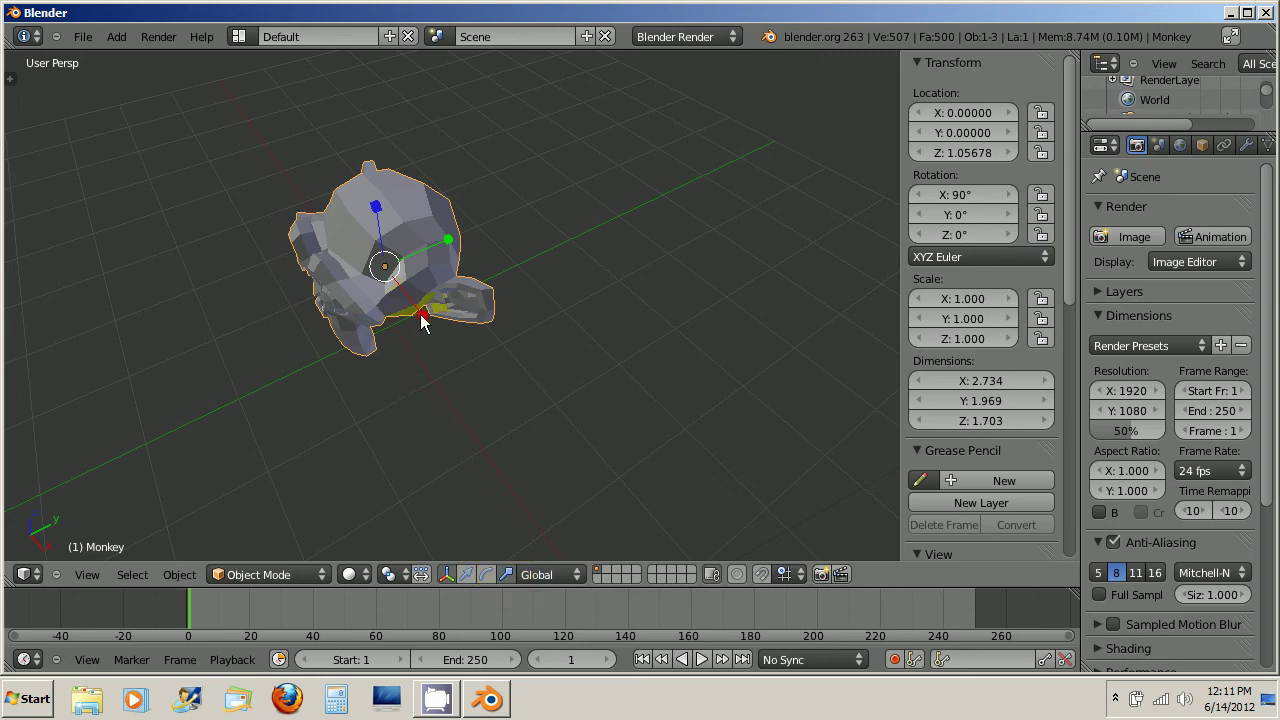
pyautogui.moveTo(420, 314); pyautogui.dragTo(456, 285, button='middle')
pyautogui.moveTo(456, 285); pyautogui.dragTo(420, 257)
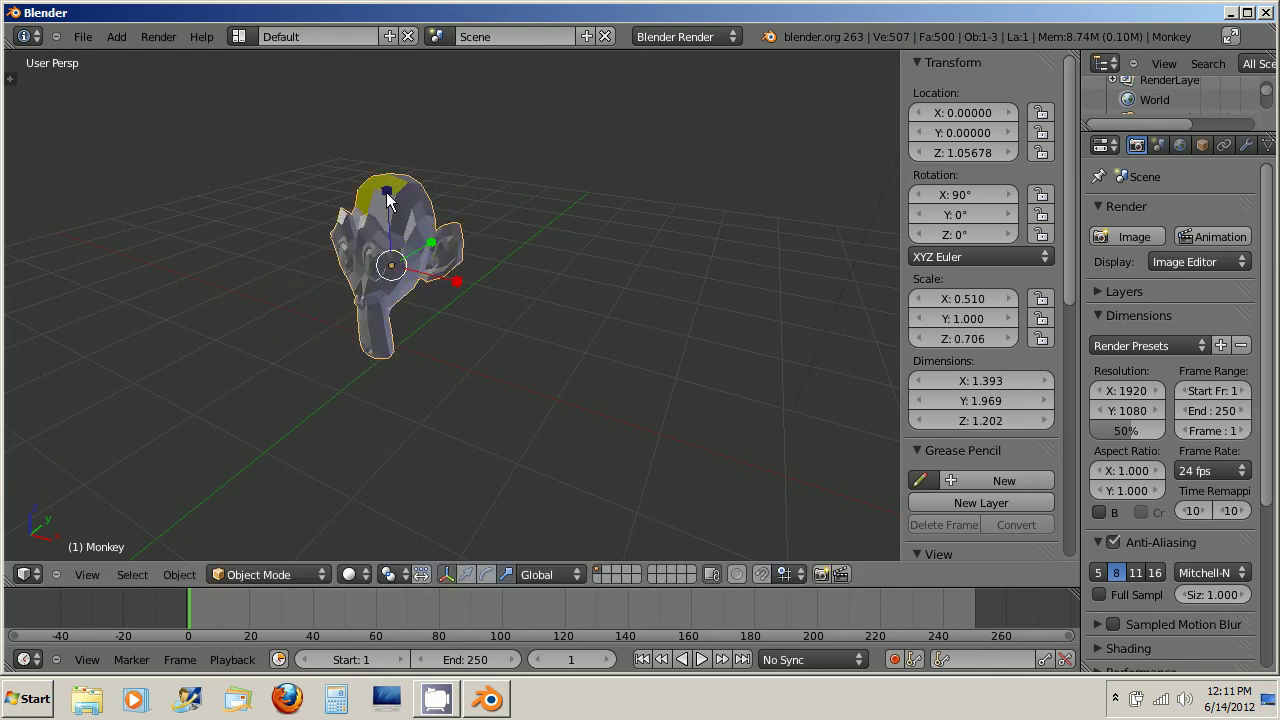
pyautogui.moveTo(388, 200)
pyautogui.mouseDown()
pyautogui.moveTo(391, 249)
pyautogui.moveTo(397, 157)
pyautogui.moveTo(381, 263)
pyautogui.moveTo(400, 178)
pyautogui.moveTo(392, 227)
pyautogui.moveTo(395, 206)
pyautogui.mouseUp()
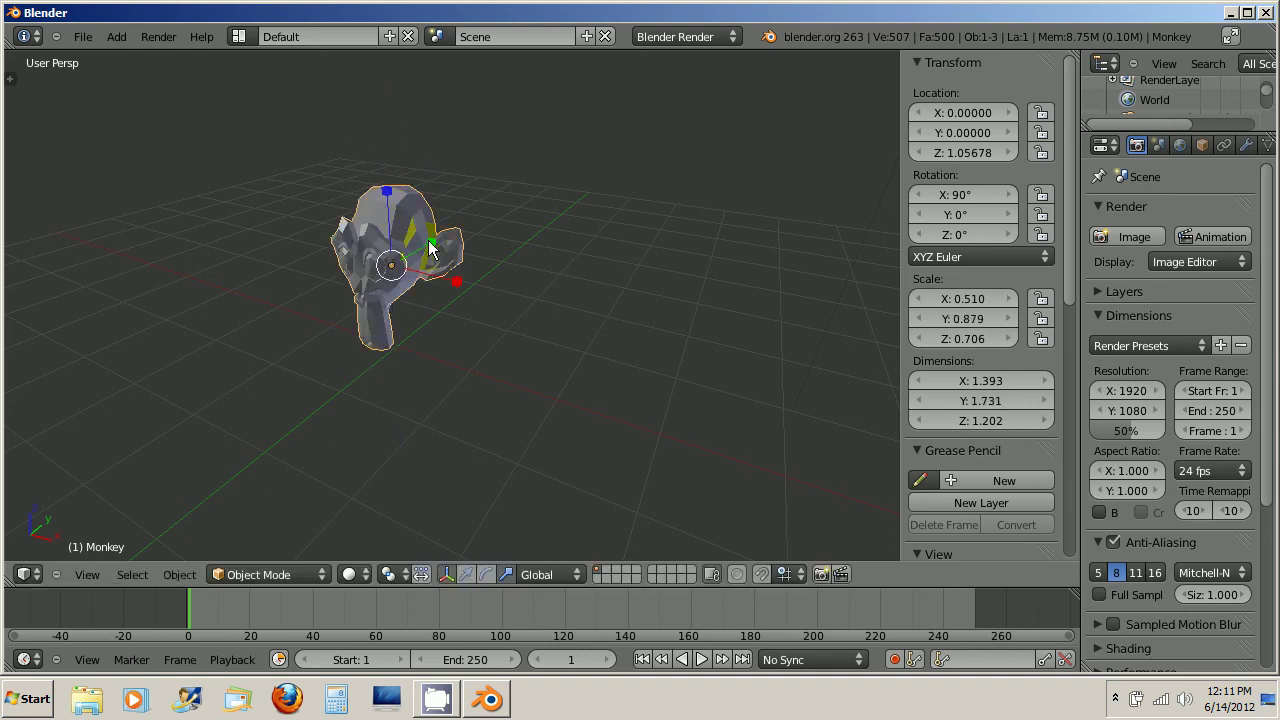
pyautogui.moveTo(430, 247); pyautogui.dragTo(445, 302)
# - Orbit and zoom in so the squashed Monkey faces forward
pyautogui.moveTo(405, 322); pyautogui.dragTo(434, 334, button='middle')
pyautogui.scroll(2, 414, 344)
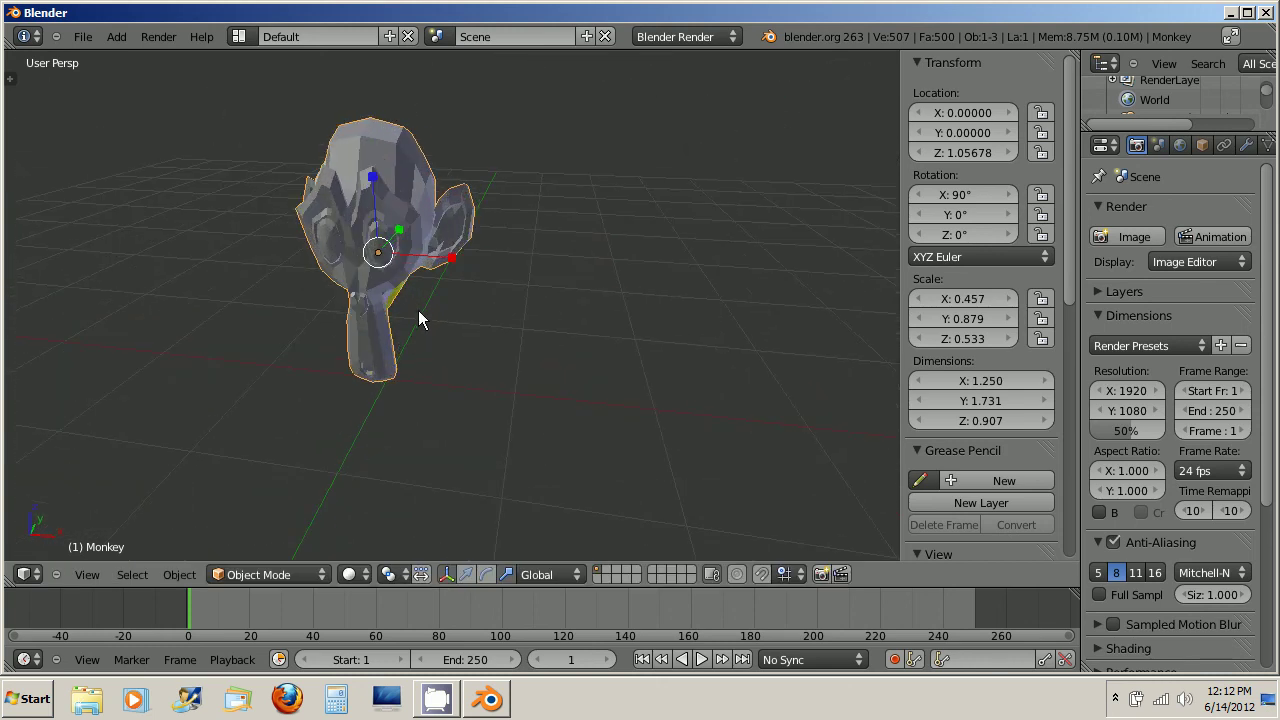